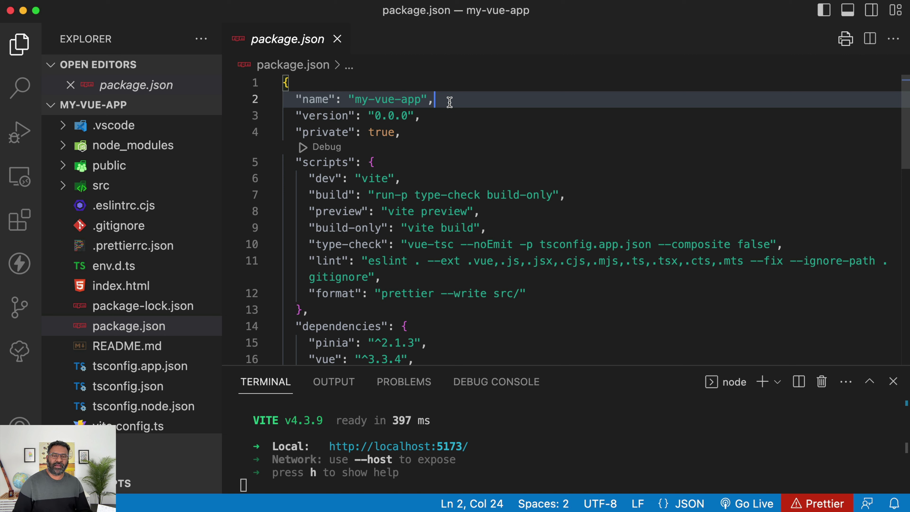
Switch to Vue Designer, dismiss the new project dialog and open the my-vue-app project from the vue folder in Projects.
key(super+Tab)
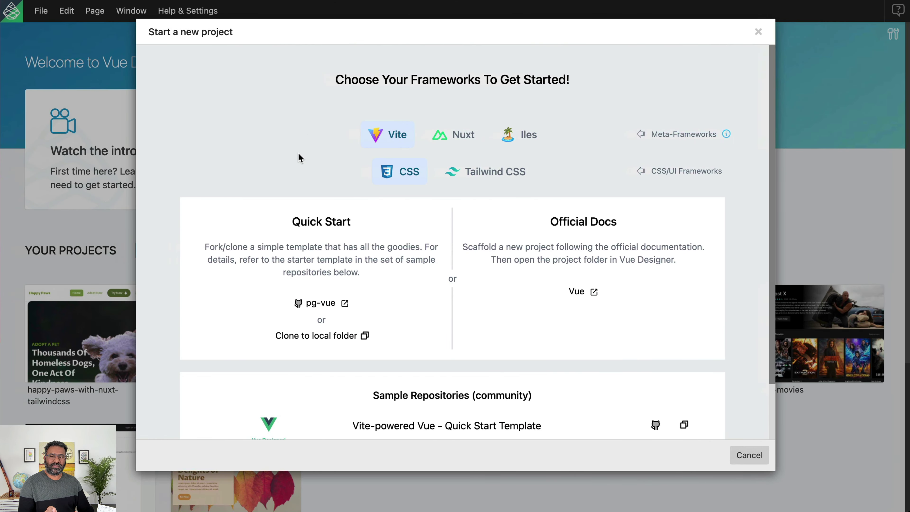
click(747, 454)
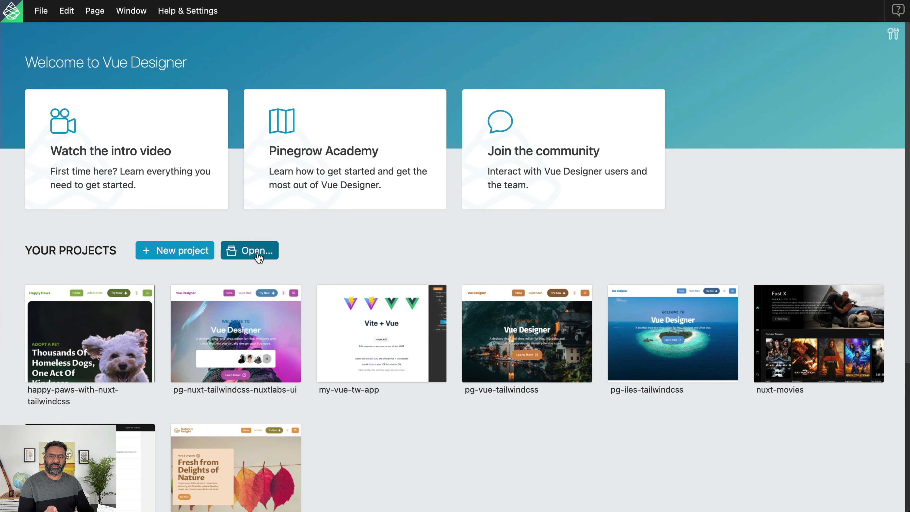
click(258, 254)
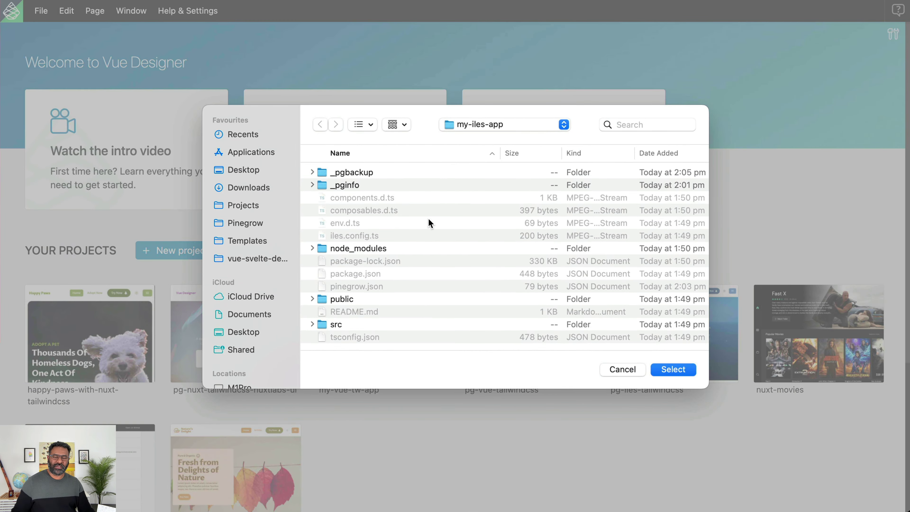
key(super+Up)
key(super+Up)
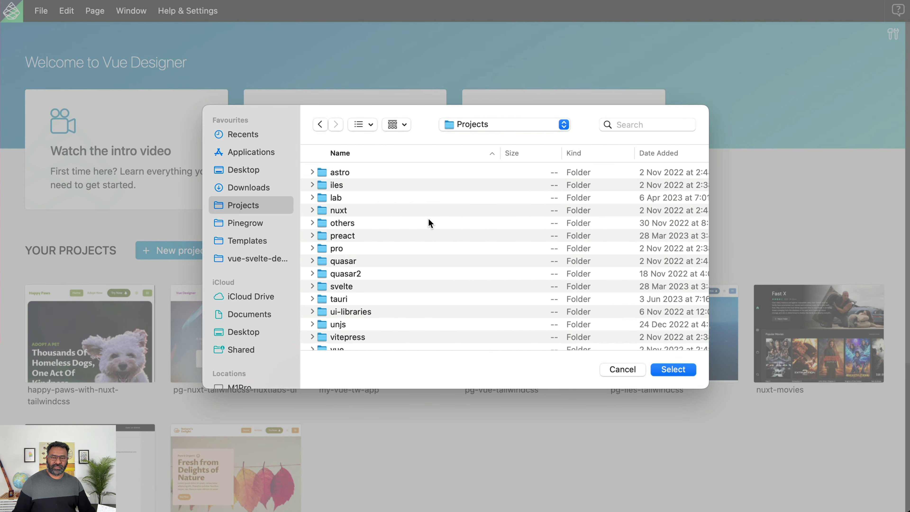
scroll(371, 253, down, 5)
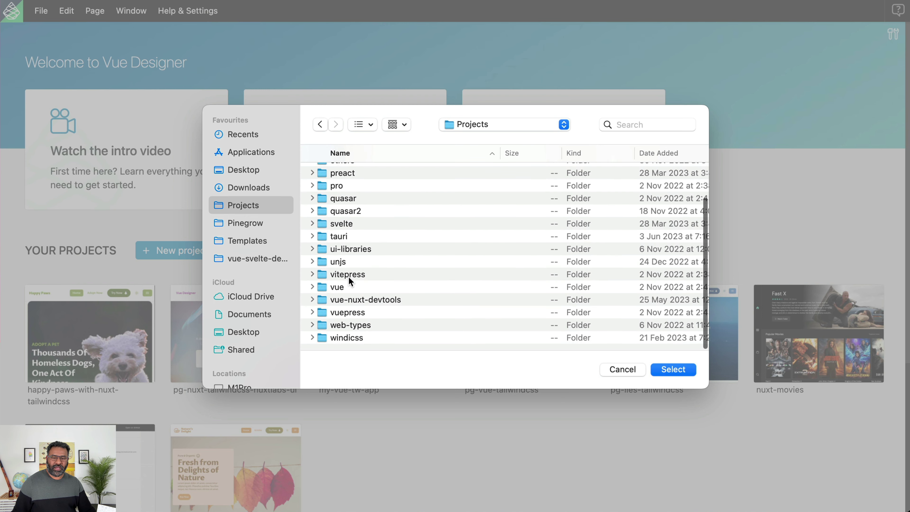
double_click(344, 287)
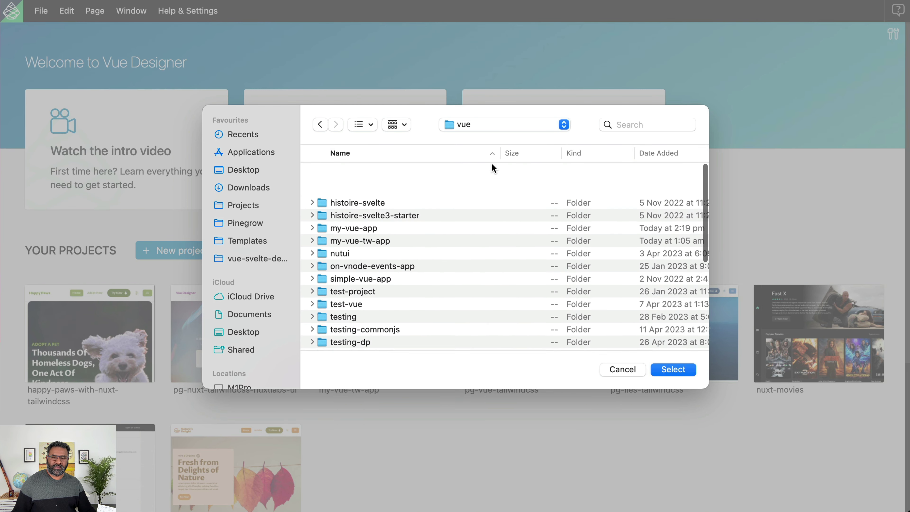
click(672, 153)
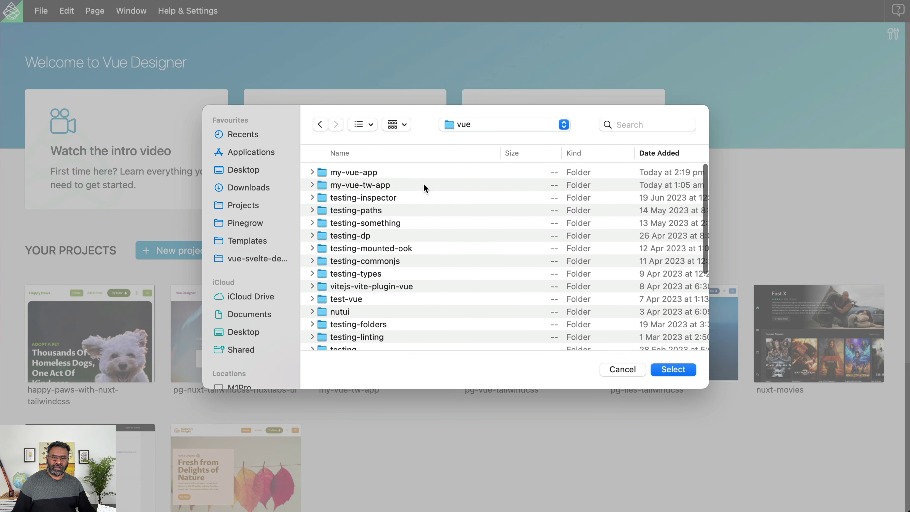
double_click(359, 172)
click(674, 370)
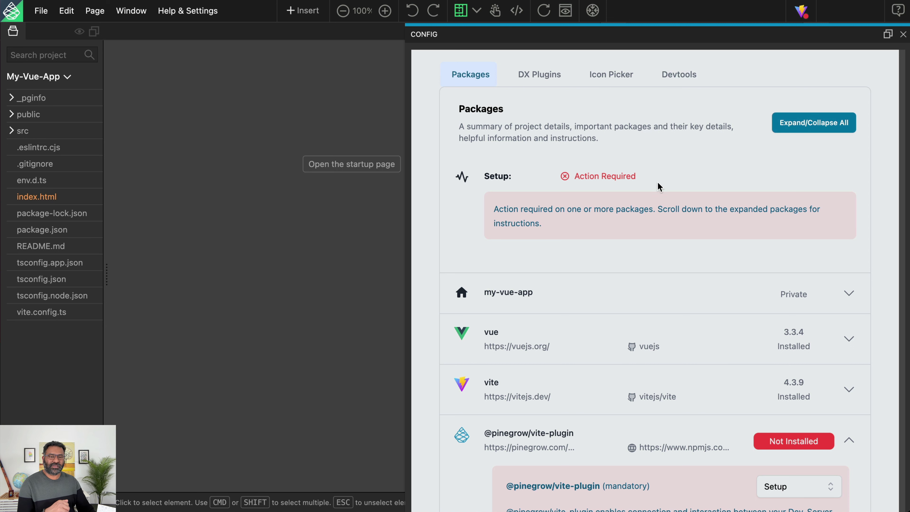
scroll(661, 198, down, 3)
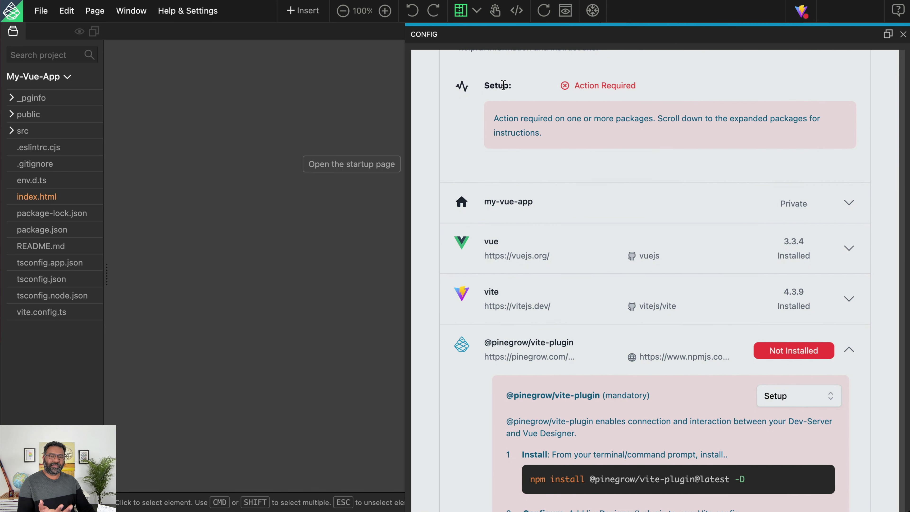
scroll(503, 86, up, 1)
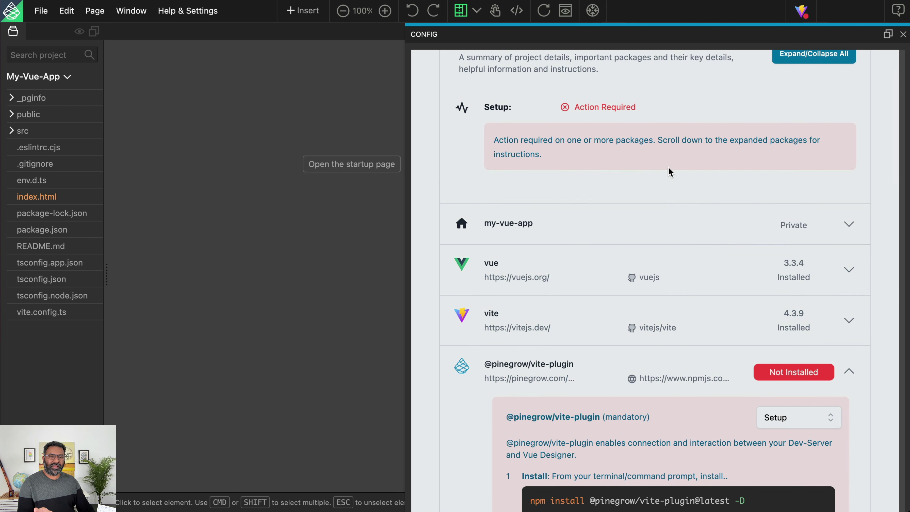
scroll(670, 143, down, 10)
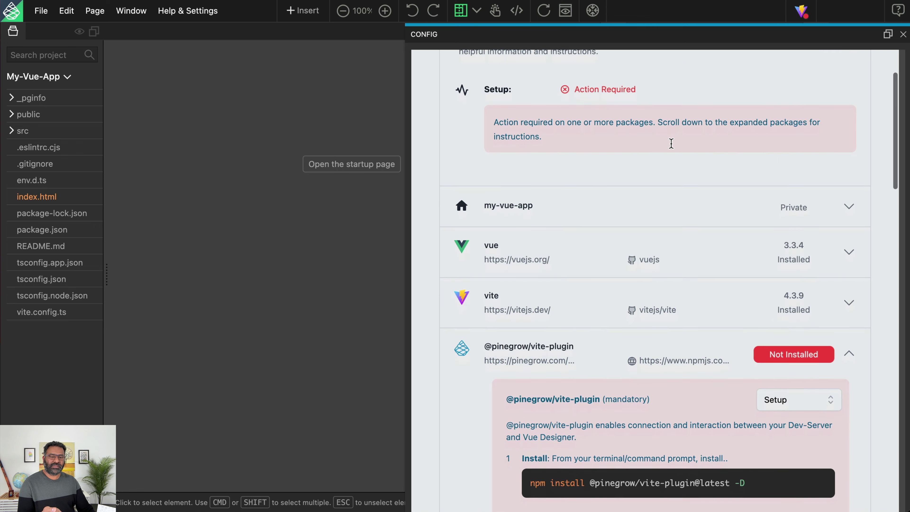
scroll(670, 143, down, 3)
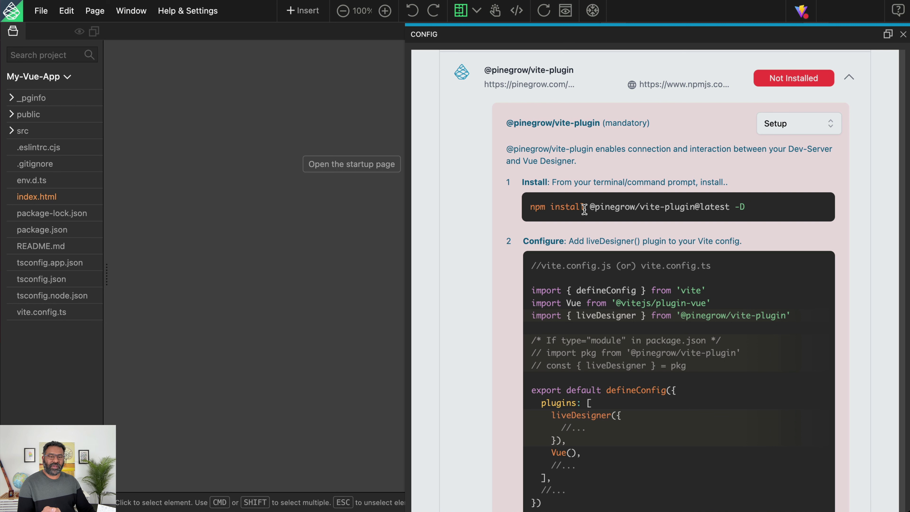
triple_click(573, 206)
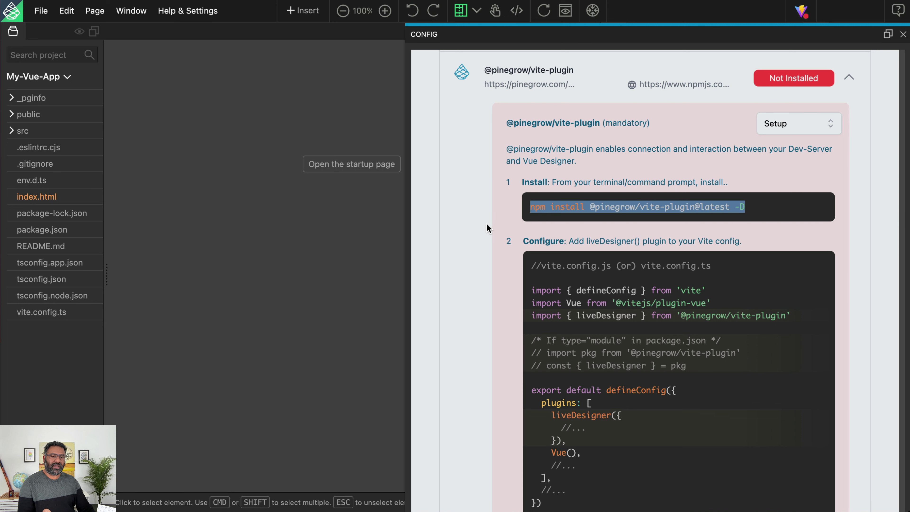
scroll(474, 224, down, 3)
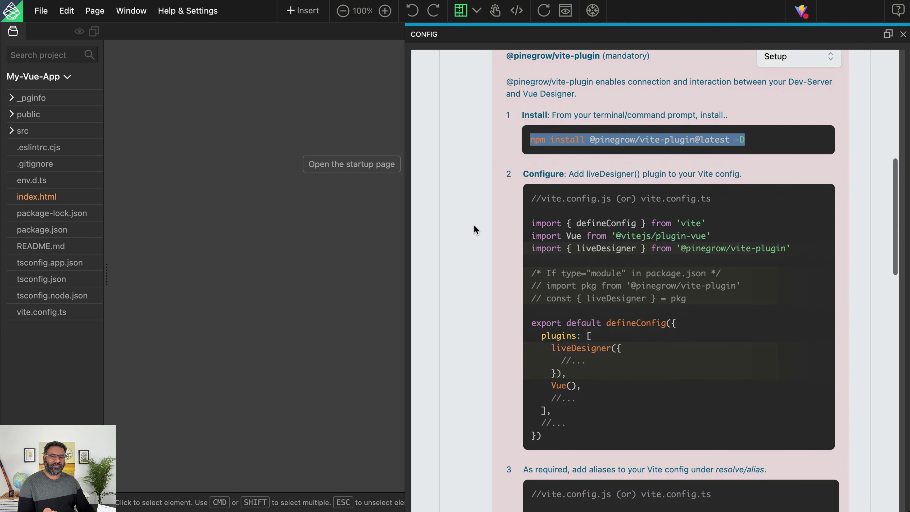
triple_click(563, 248)
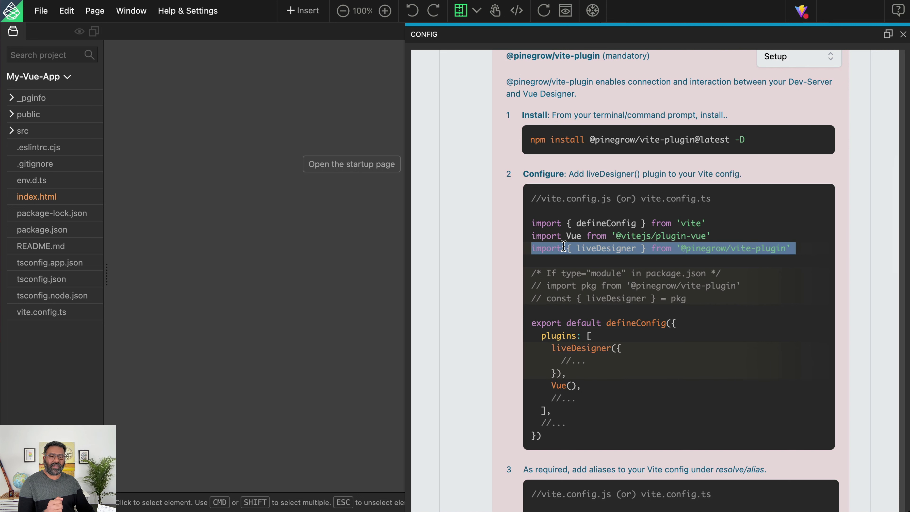
scroll(564, 246, down, 3)
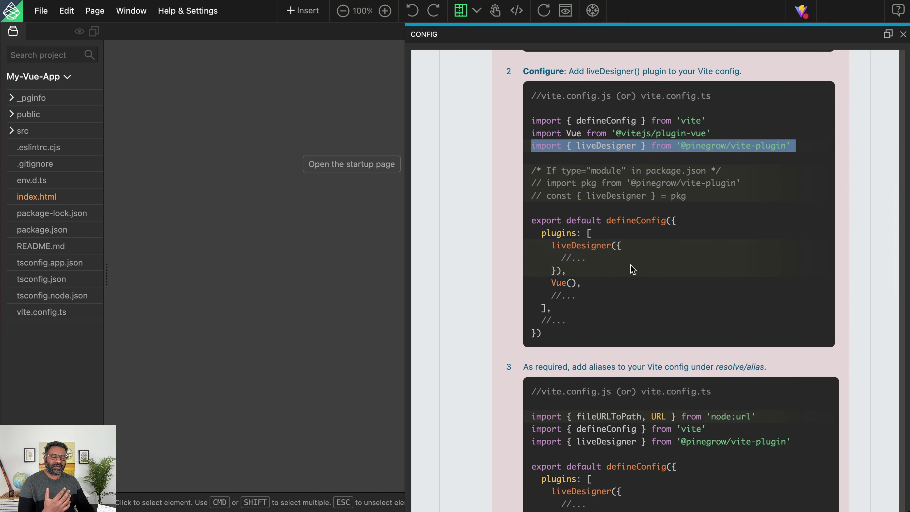
Read the remaining plugin setup instructions on Vite aliases, ignore files, tsconfig options and starting the dev server.
scroll(630, 266, down, 4)
scroll(657, 269, down, 5)
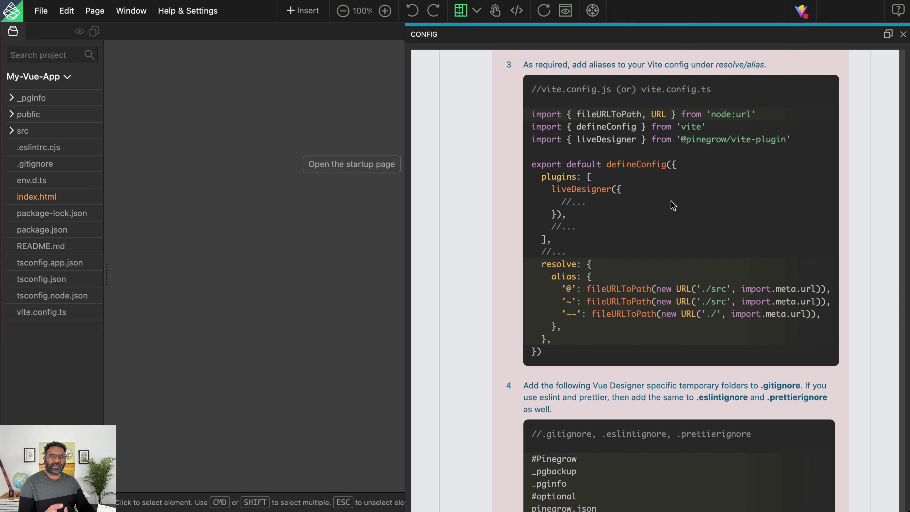
scroll(672, 204, down, 5)
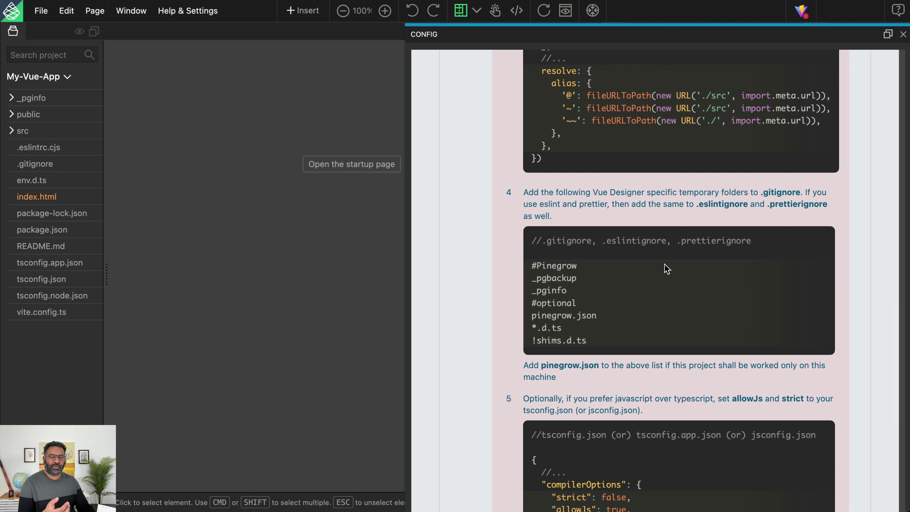
scroll(666, 268, down, 3)
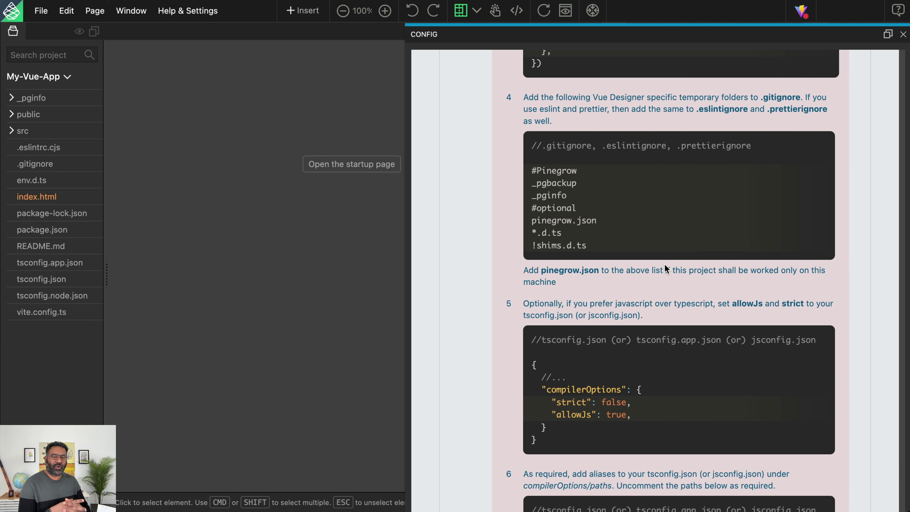
scroll(664, 264, down, 3)
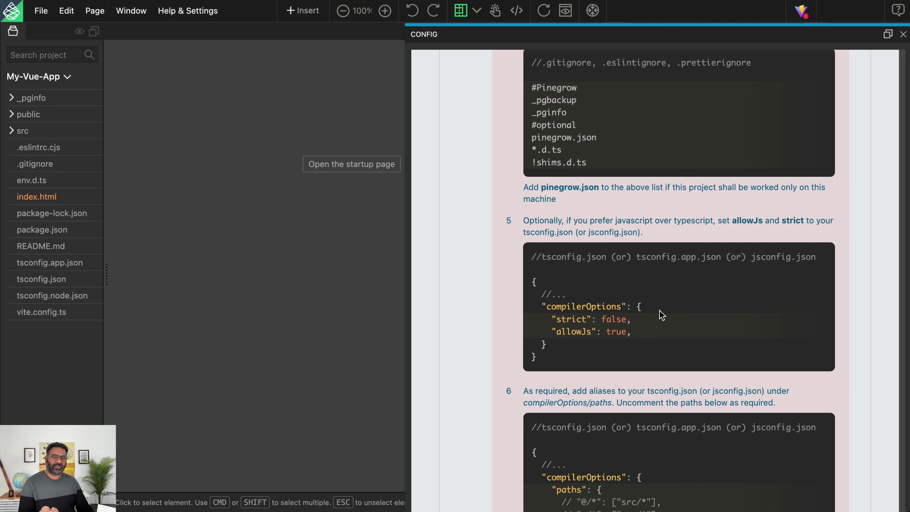
scroll(662, 315, down, 5)
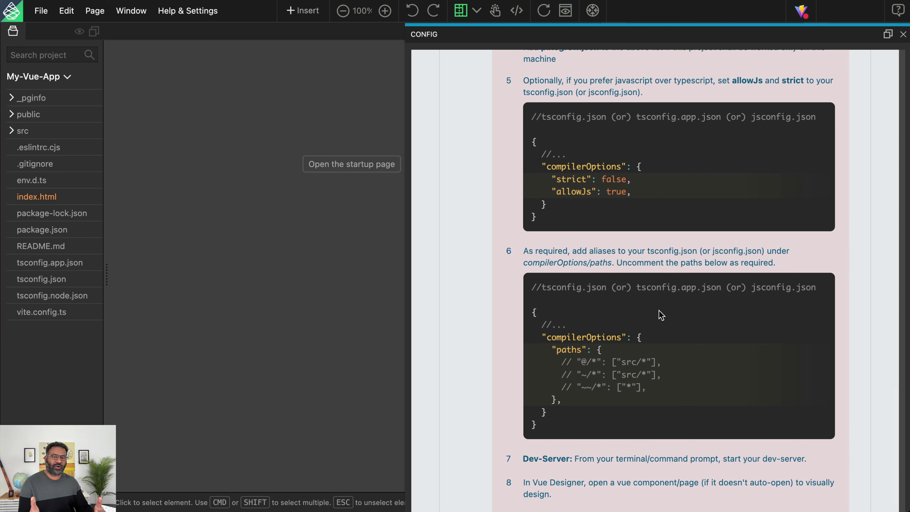
scroll(661, 315, down, 1)
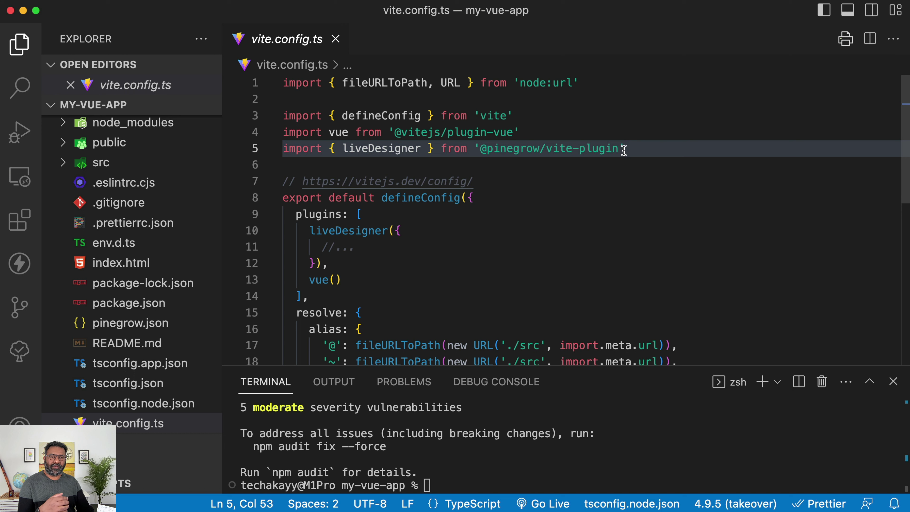
Check the liveDesigner import in vite.config.ts, and review the package setup page in Vue Designer.
mouse_move(624, 150)
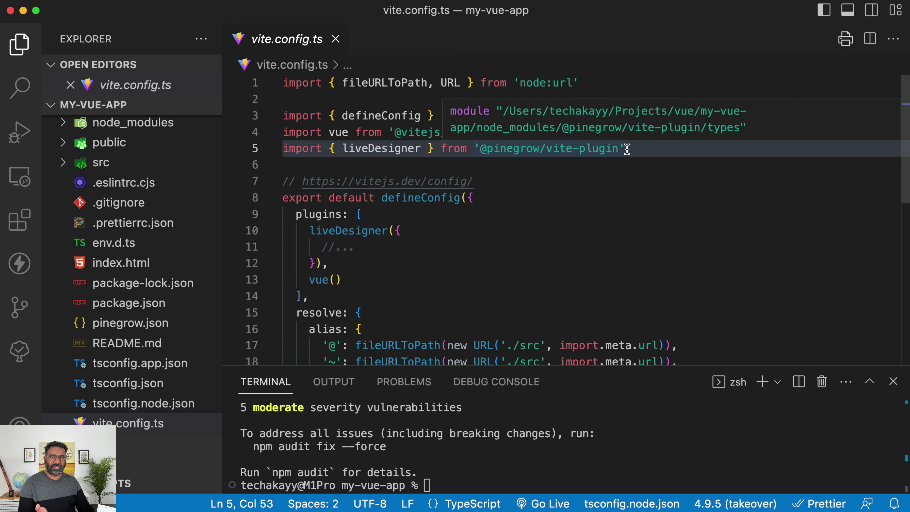
key(ctrl+Left)
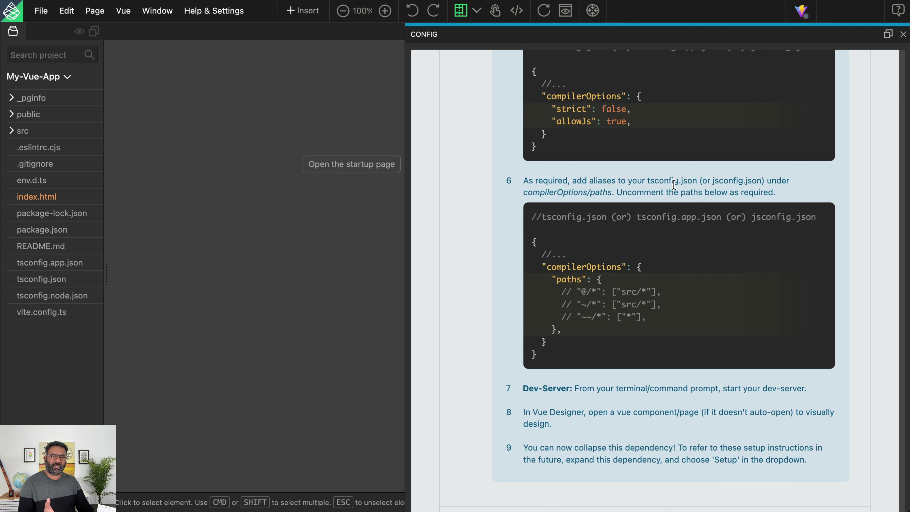
scroll(674, 184, up, 1)
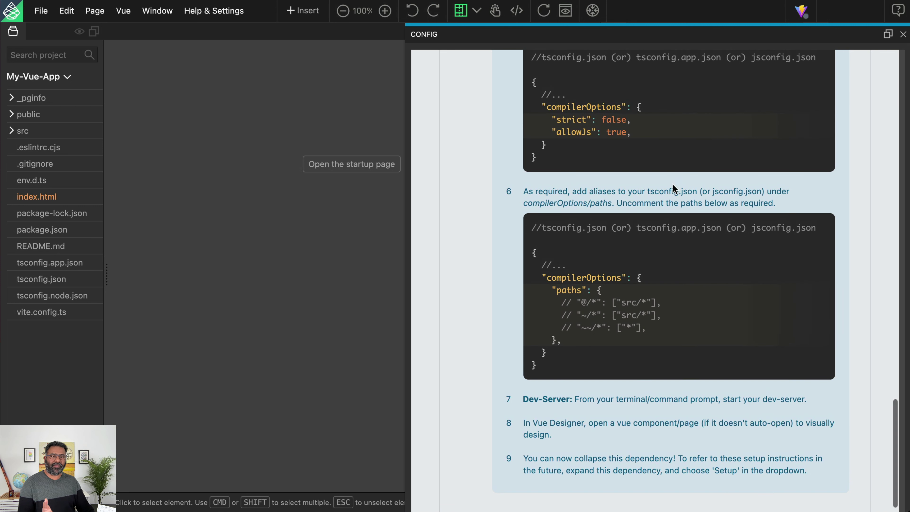
scroll(659, 107, up, 20)
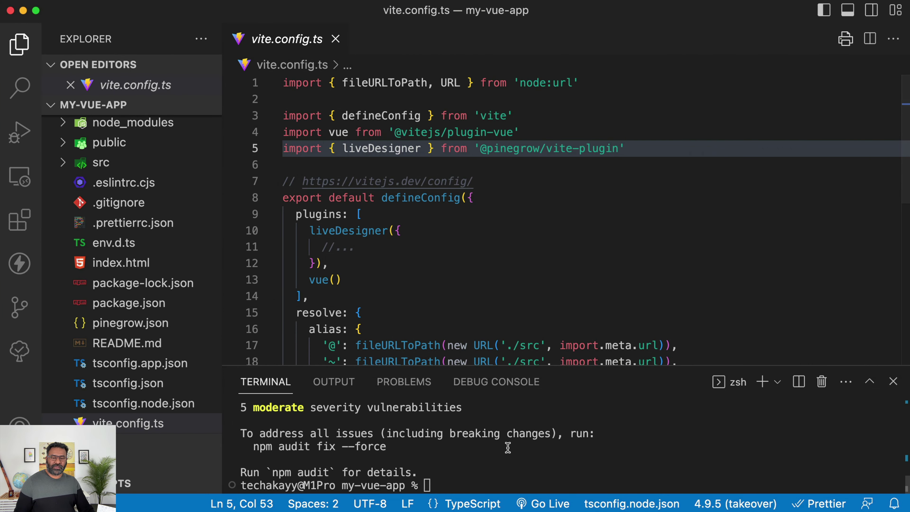
Start the project's dev server from the VS Code terminal with npm run dev.
text(npm run dev)
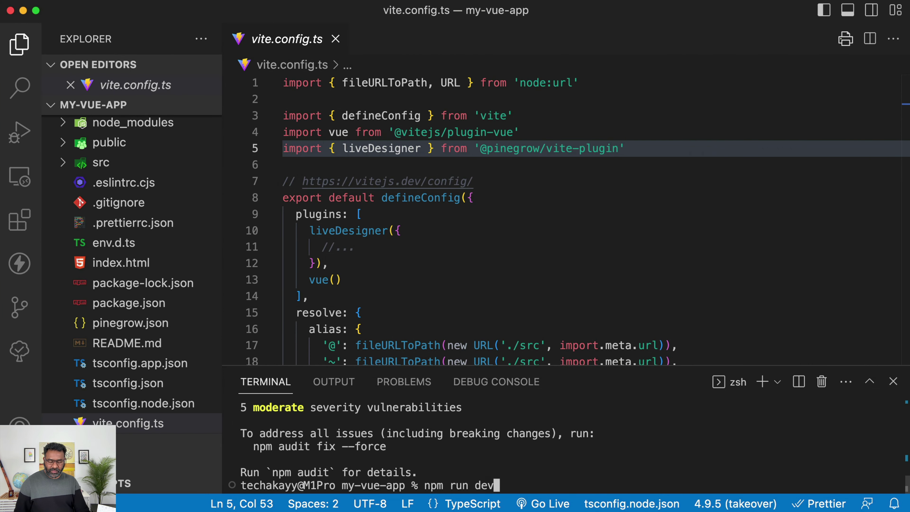
key(Return)
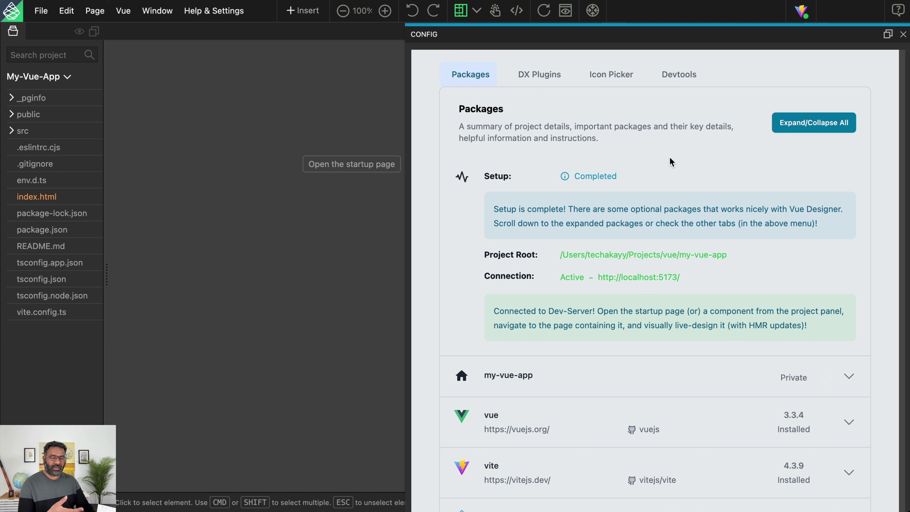
scroll(670, 161, down, 3)
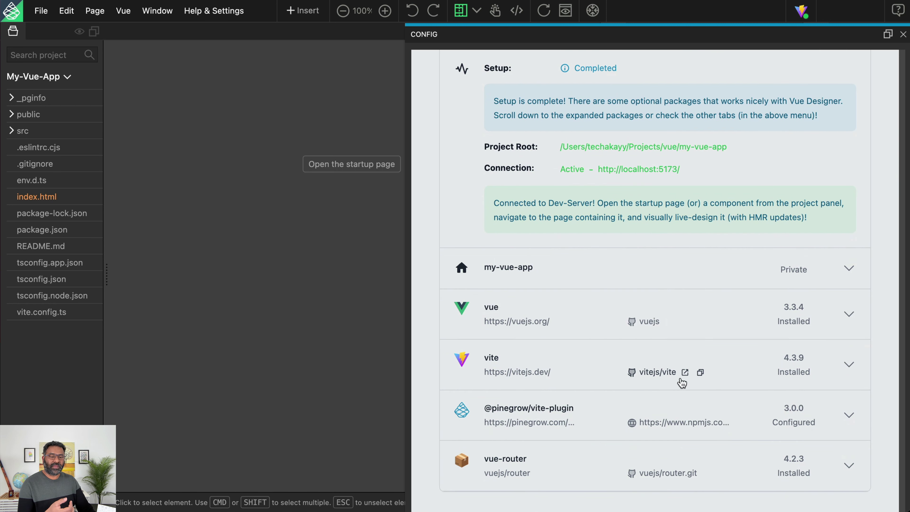
click(669, 401)
scroll(668, 401, down, 3)
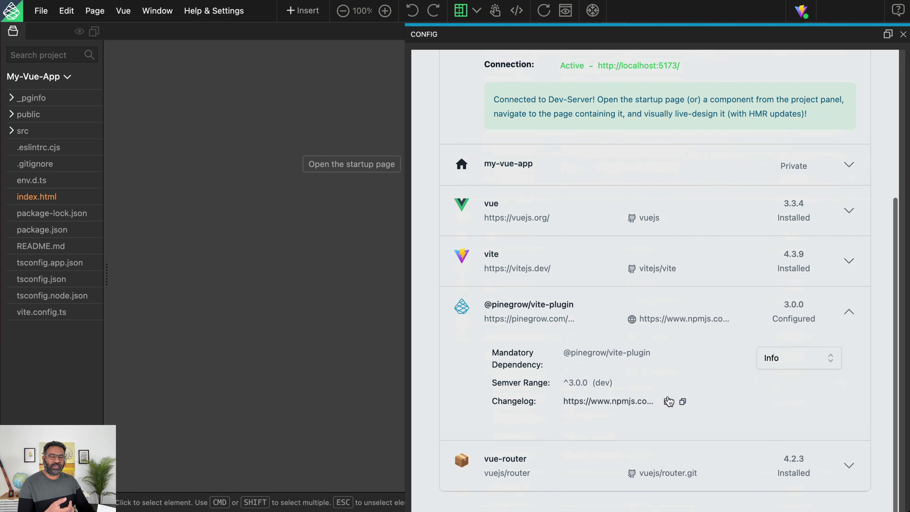
click(773, 359)
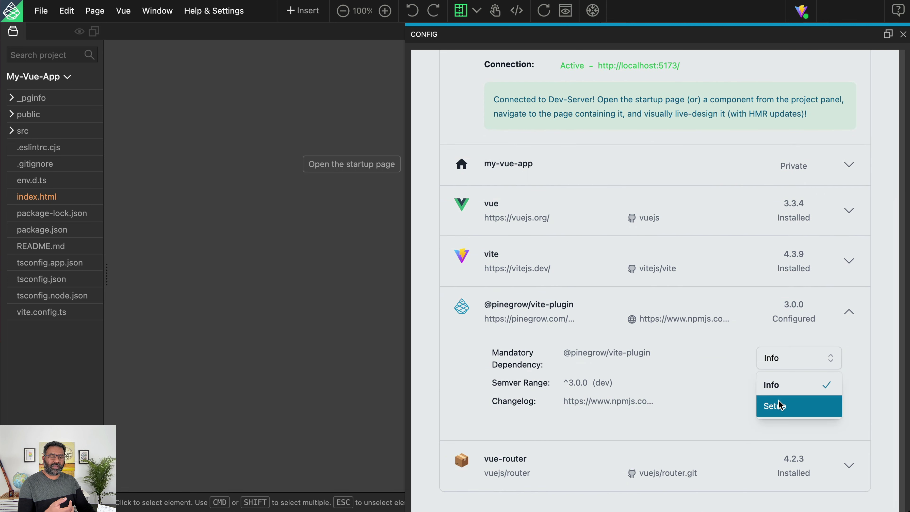
click(787, 403)
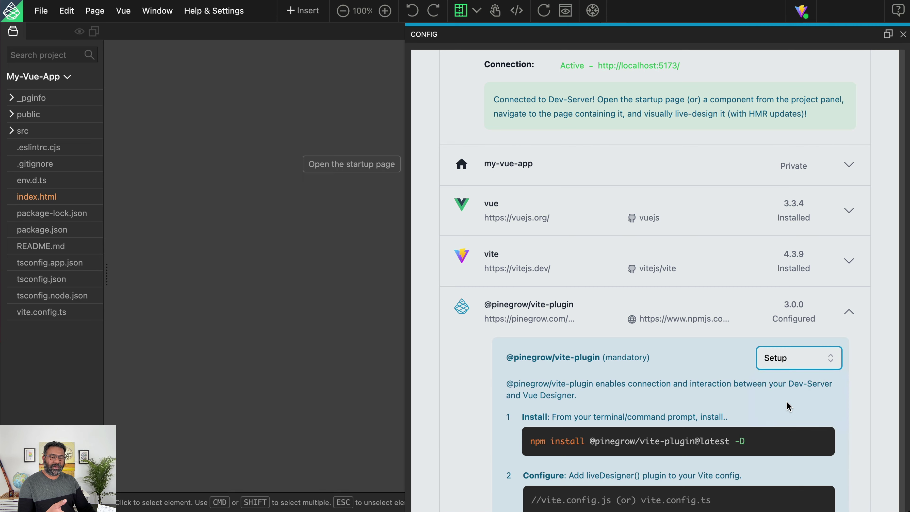
scroll(604, 370, down, 8)
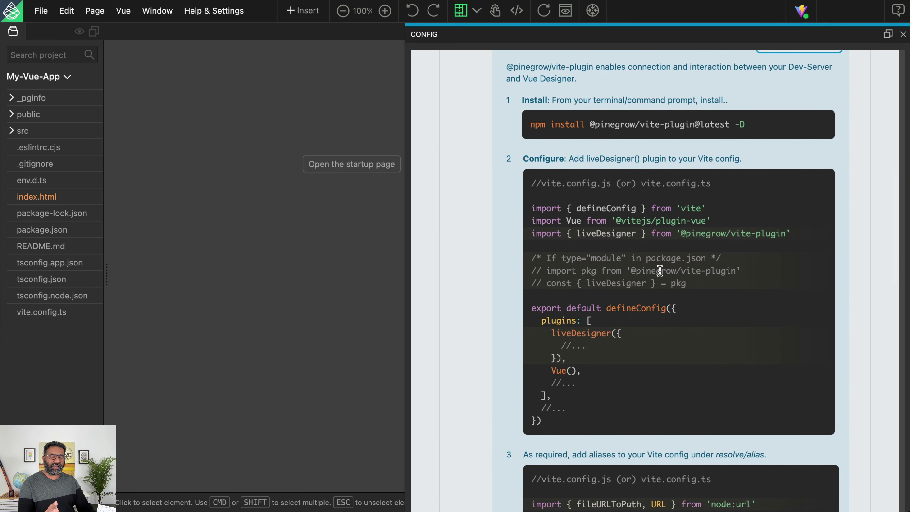
scroll(665, 271, down, 8)
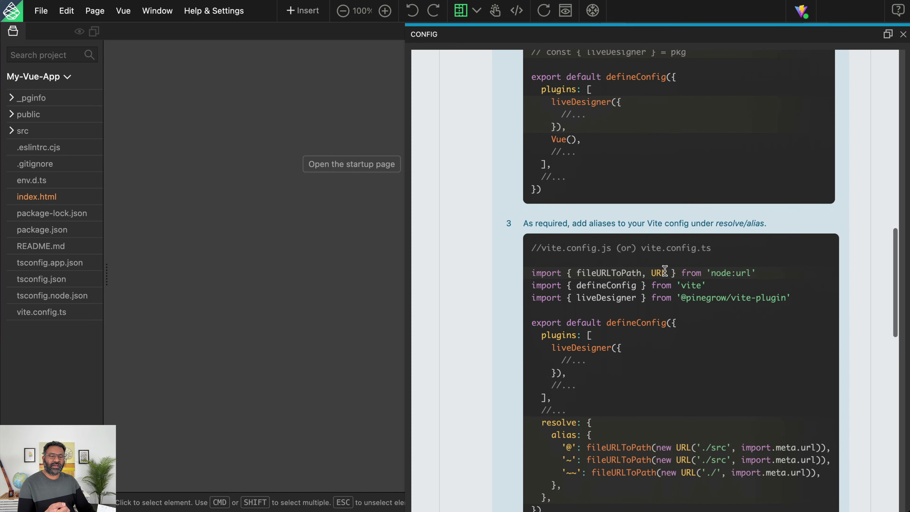
scroll(664, 270, up, 15)
scroll(664, 271, up, 5)
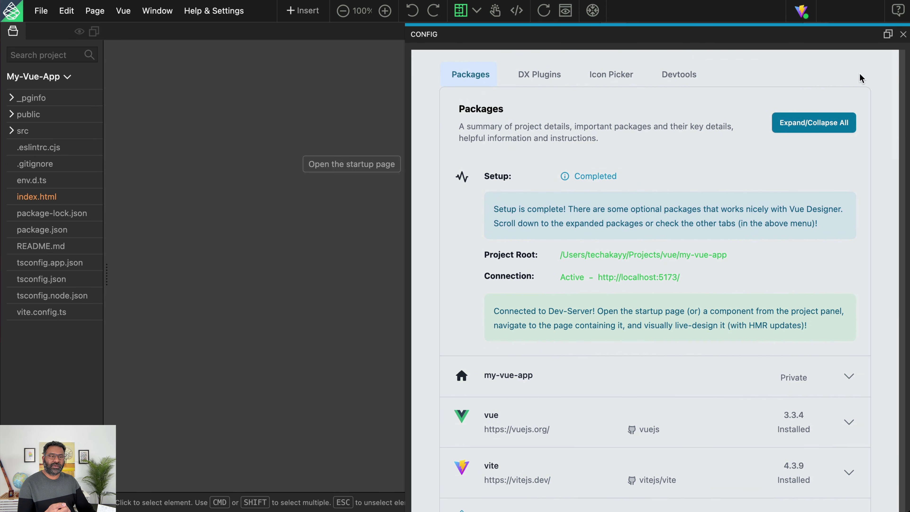
Close the config panel, open the project's startup page, and collapse the project file panel.
click(903, 35)
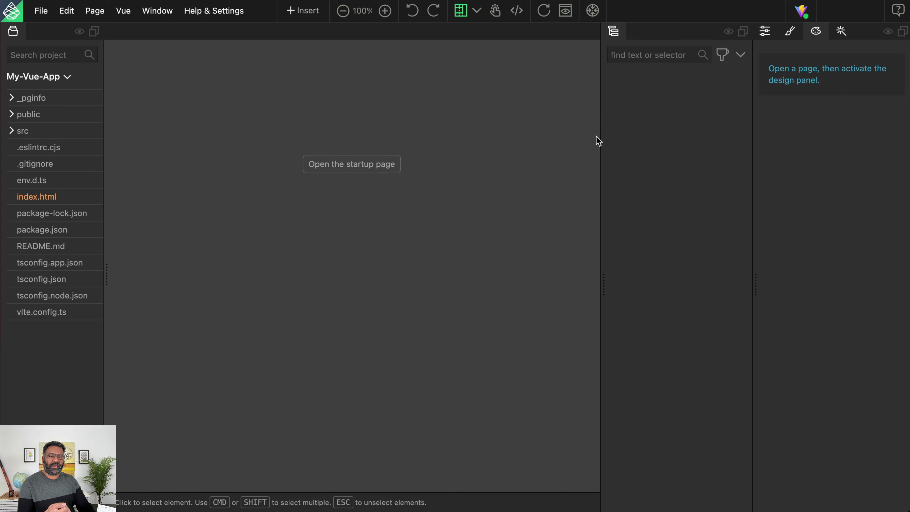
click(357, 165)
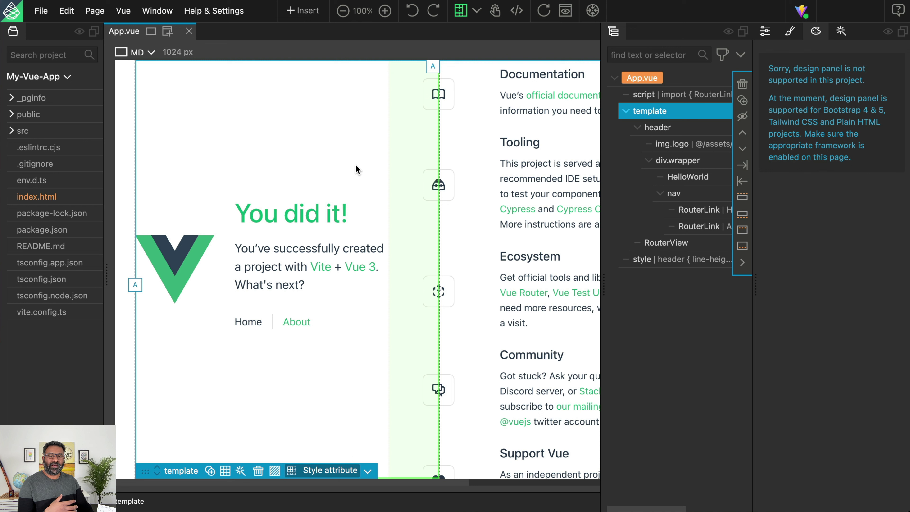
double_click(18, 34)
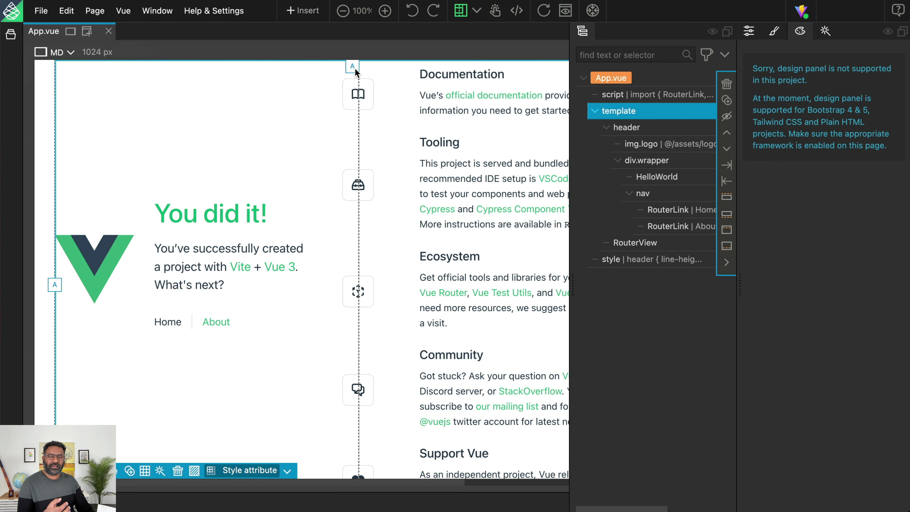
Switch the edited component from App.vue to HelloWorld.vue and select its h1.green heading.
click(612, 78)
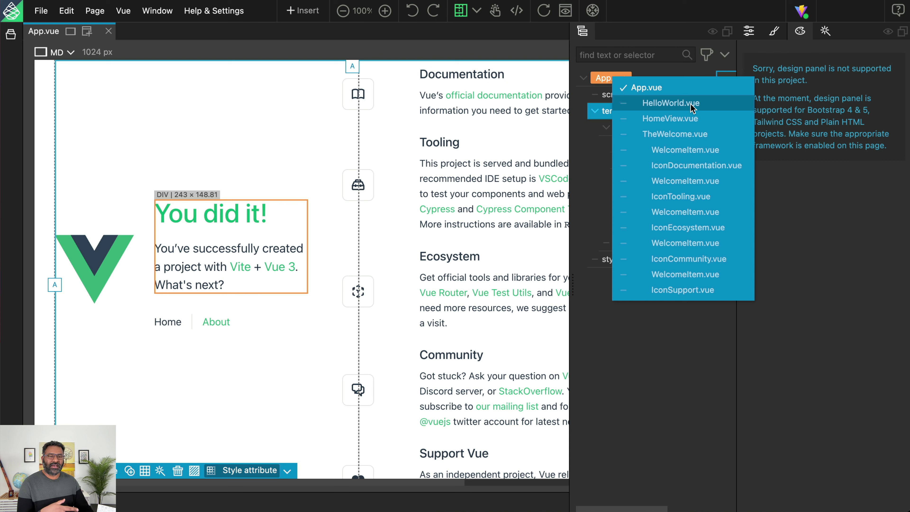
click(677, 104)
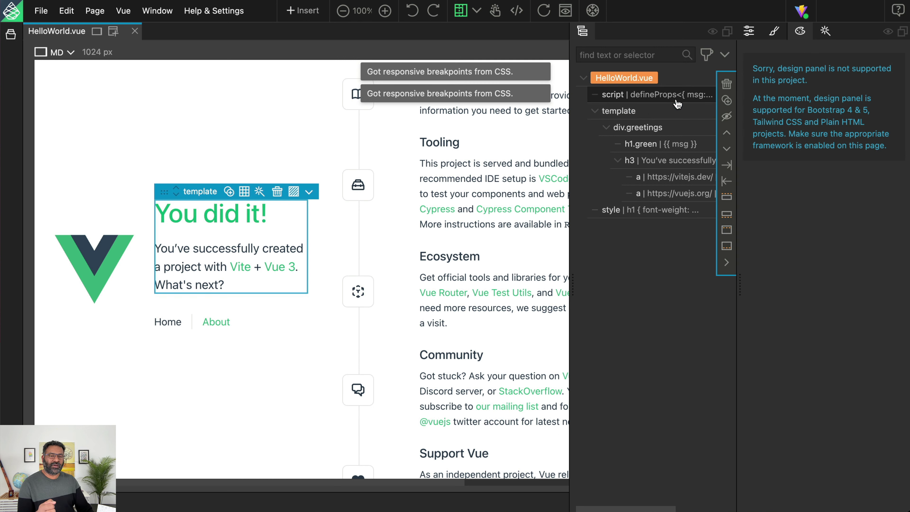
click(652, 147)
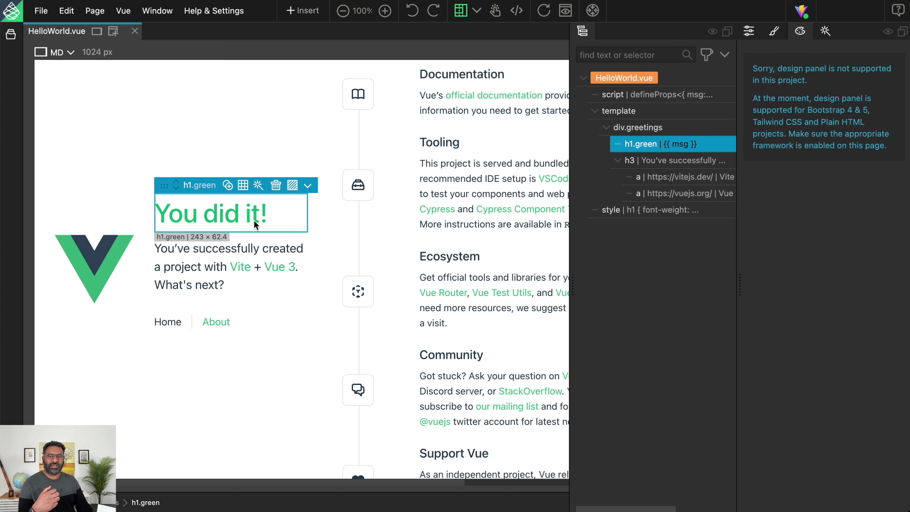
click(196, 248)
click(201, 207)
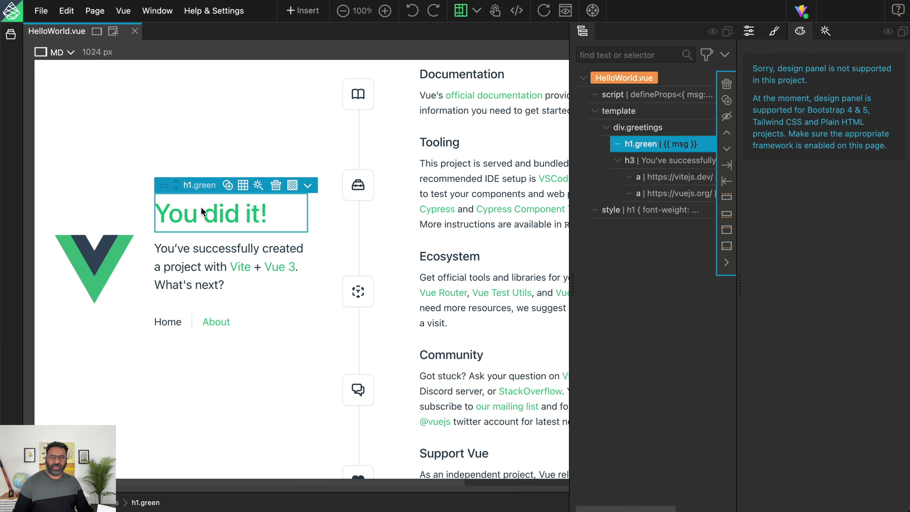
Edit the h3 element's code, adding "and opened the same in Vue Designer." after "Vue 3", save, and close the code editor.
click(194, 247)
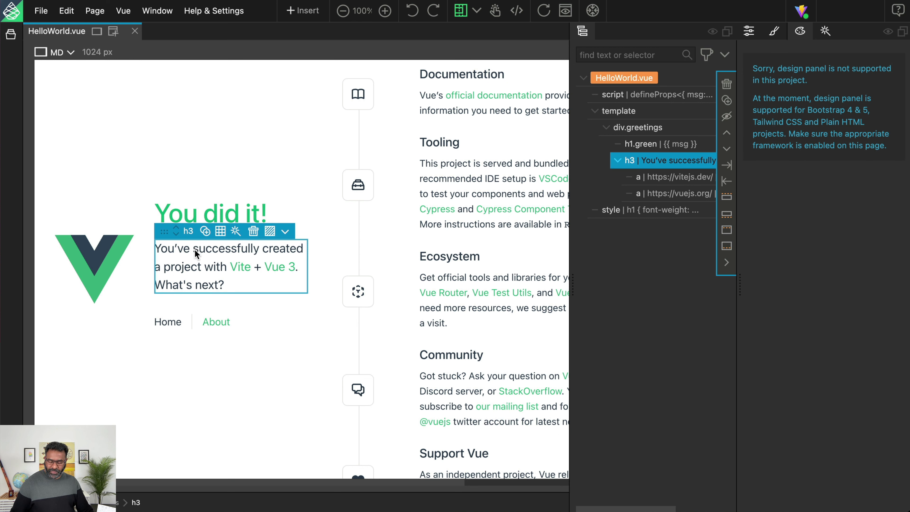
key(e)
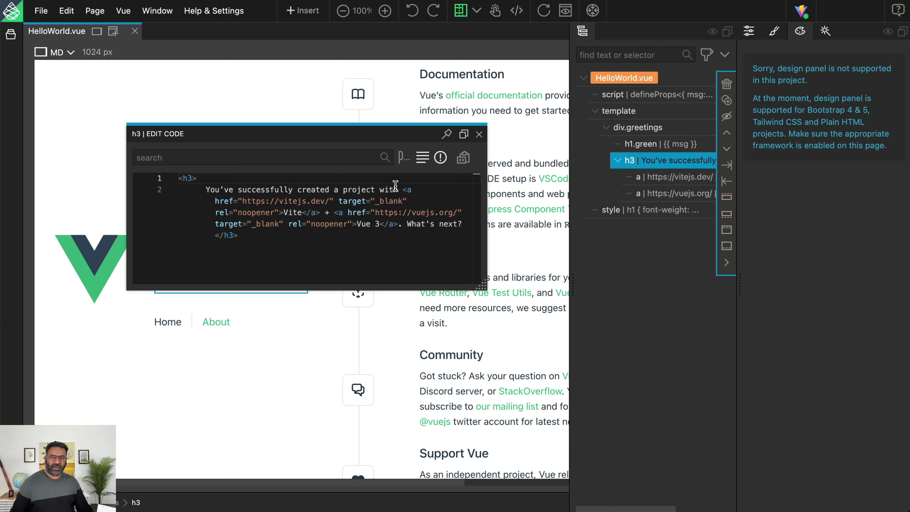
click(383, 224)
text(and o)
text(pened the same i)
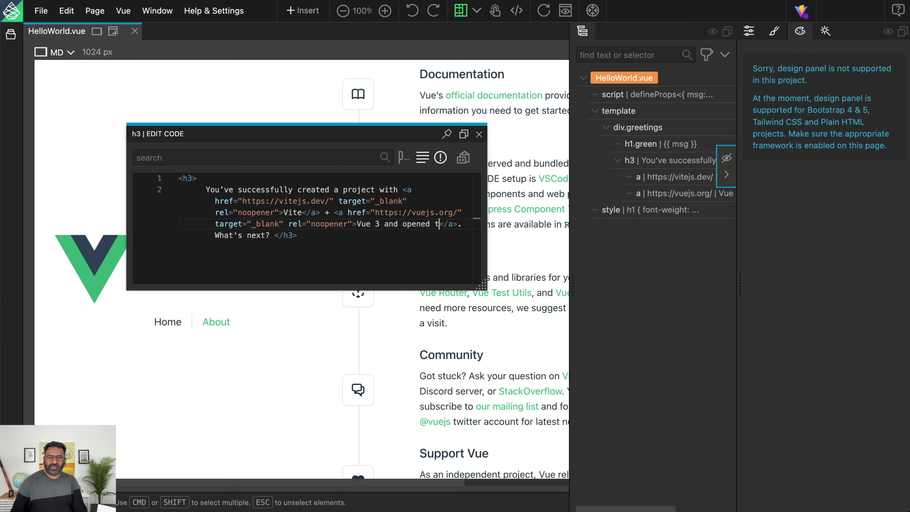
text(n Vue Designer)
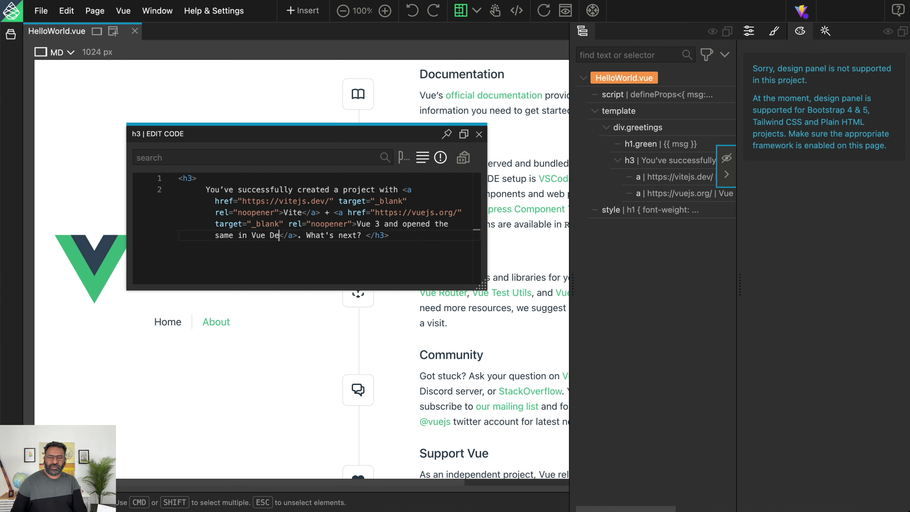
text(.)
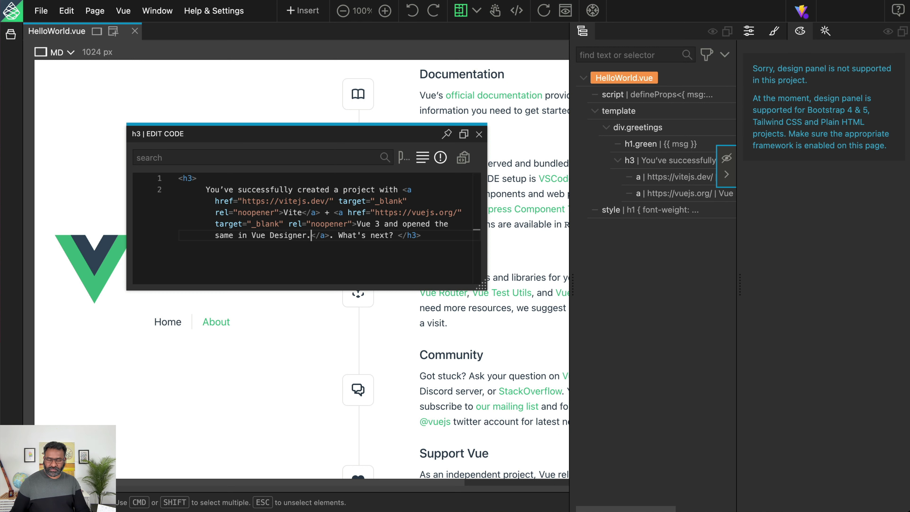
key(super+s)
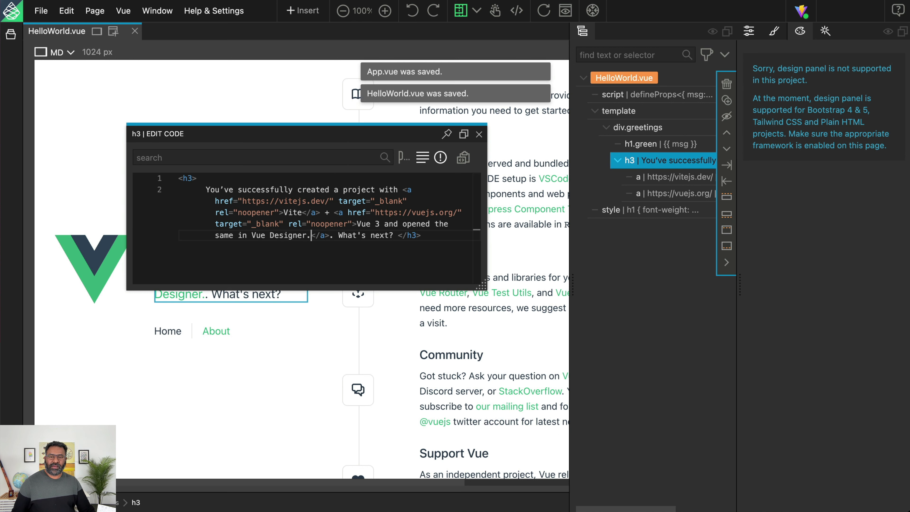
click(479, 134)
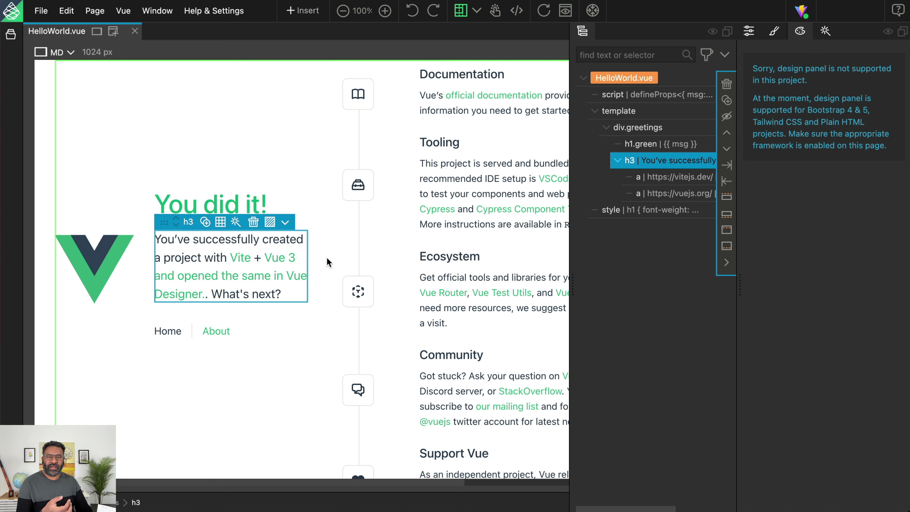
Look across the updated page preview and show the h3 element's properties.
scroll(342, 240, right, 4)
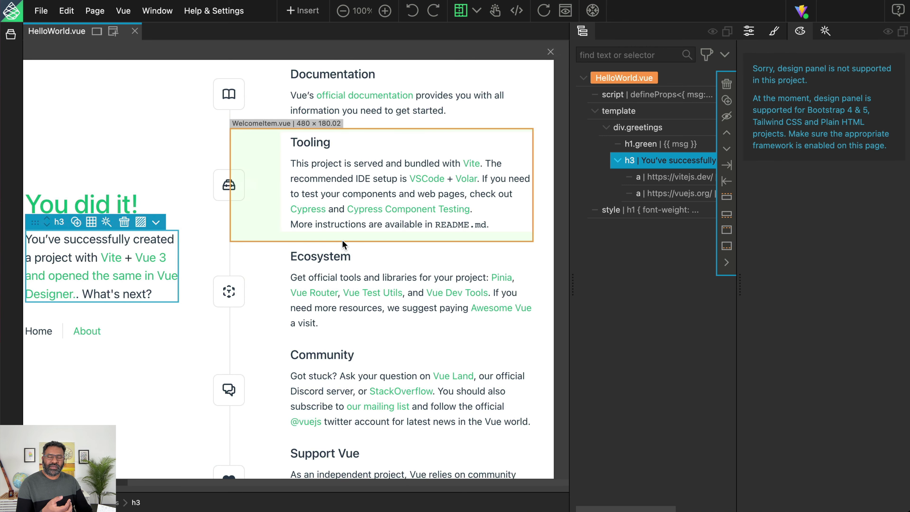
scroll(342, 240, left, 4)
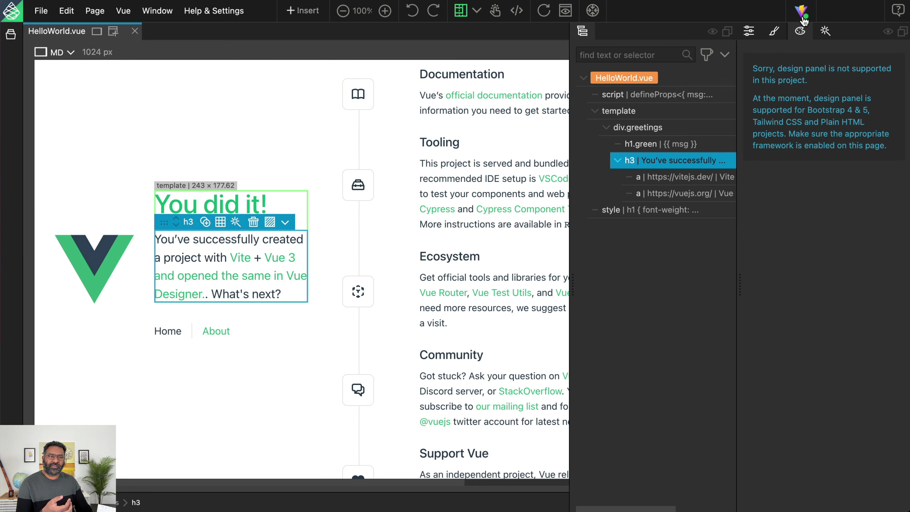
click(749, 32)
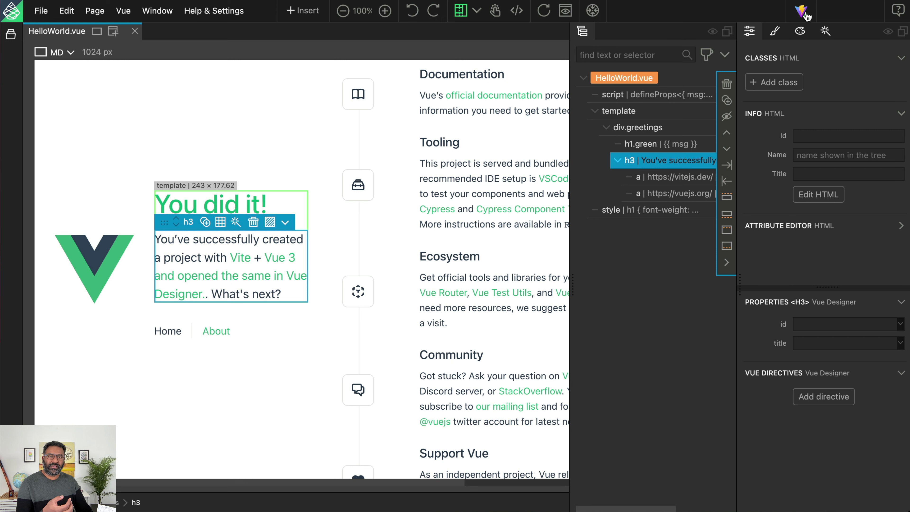
click(802, 12)
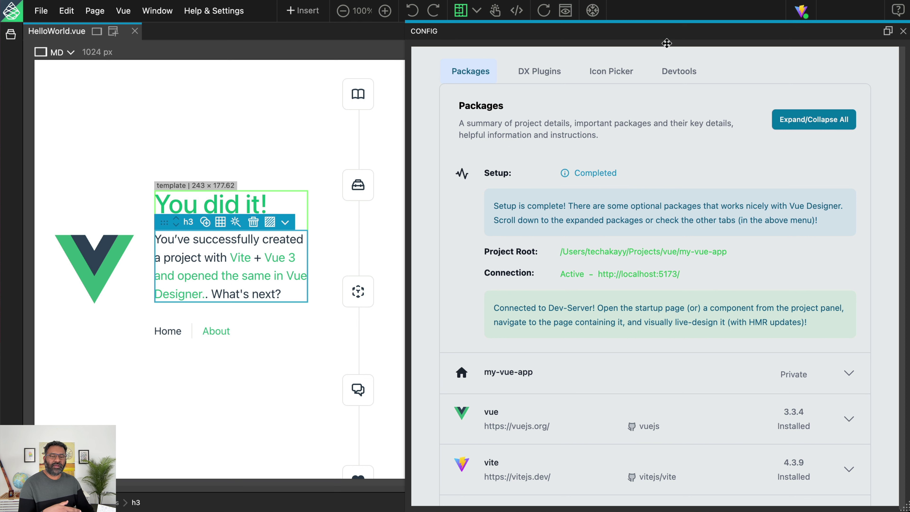
scroll(665, 126, down, 5)
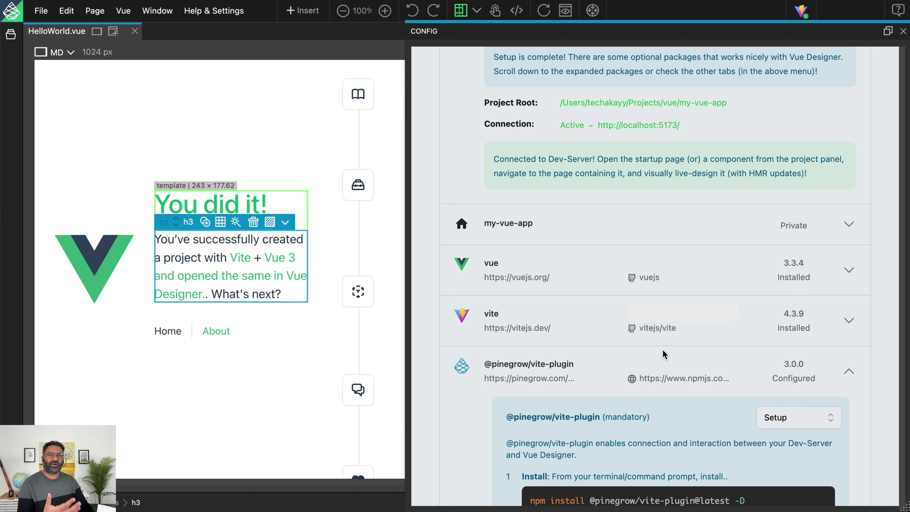
click(662, 350)
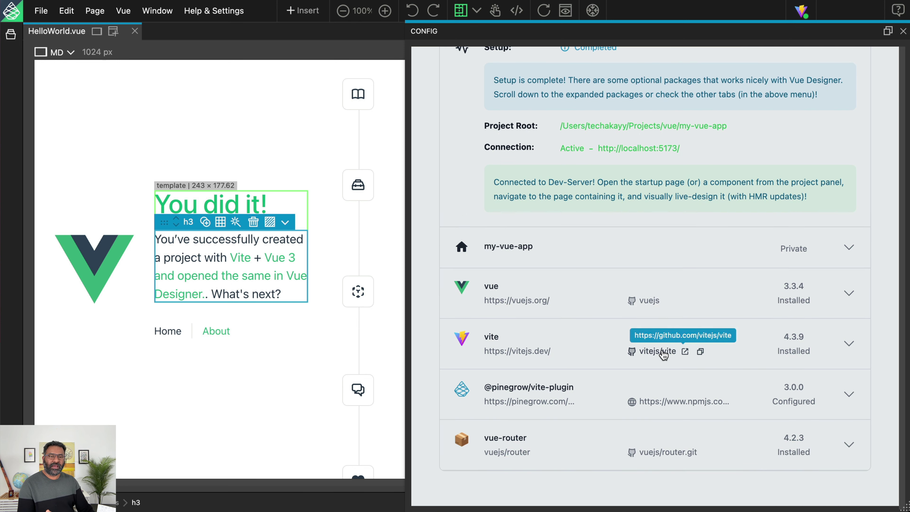
scroll(711, 158, up, 2)
scroll(698, 158, up, 3)
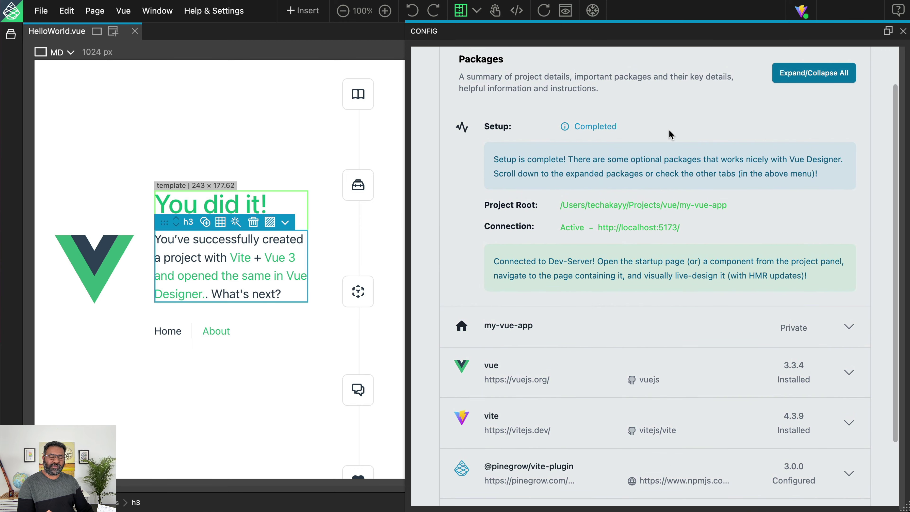
scroll(667, 134, down, 2)
scroll(669, 131, up, 2)
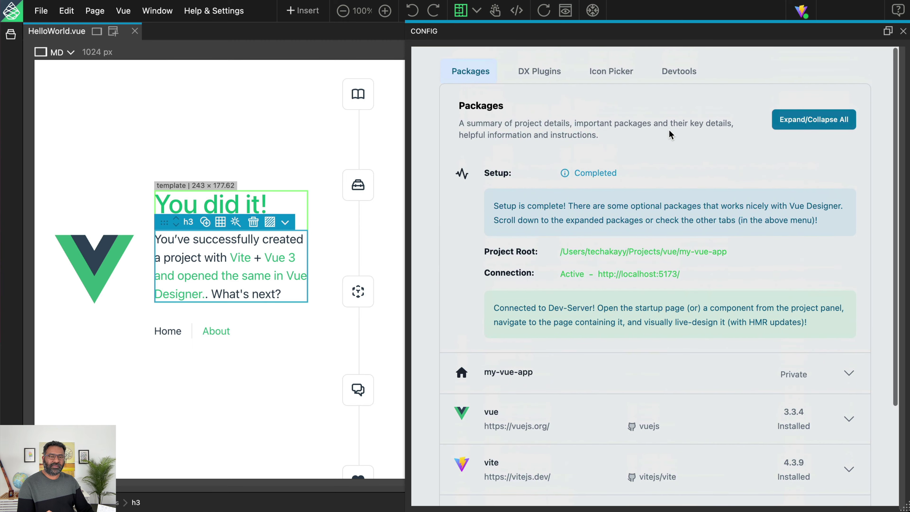
Open the project root folder in Finder and in VS Code, return to Vue Designer, and close the Finder window.
click(620, 254)
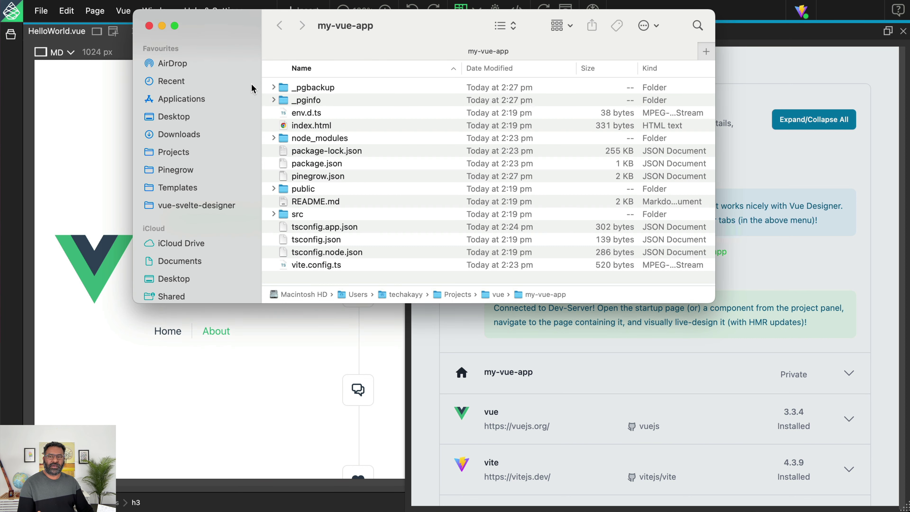
click(149, 26)
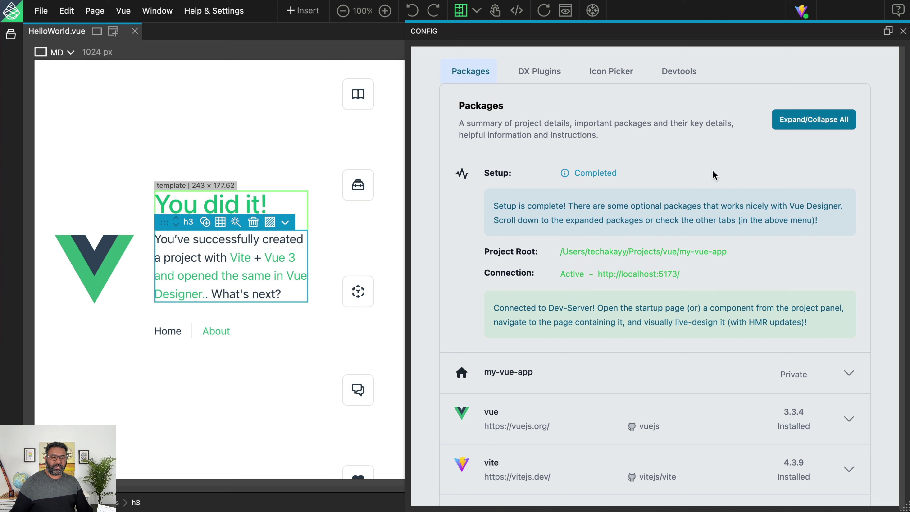
alt+click(647, 252)
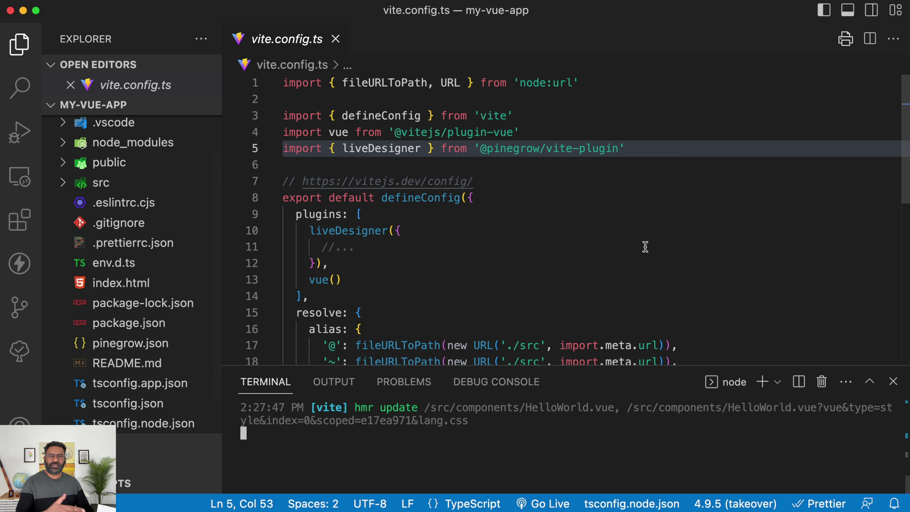
key(ctrl+Left)
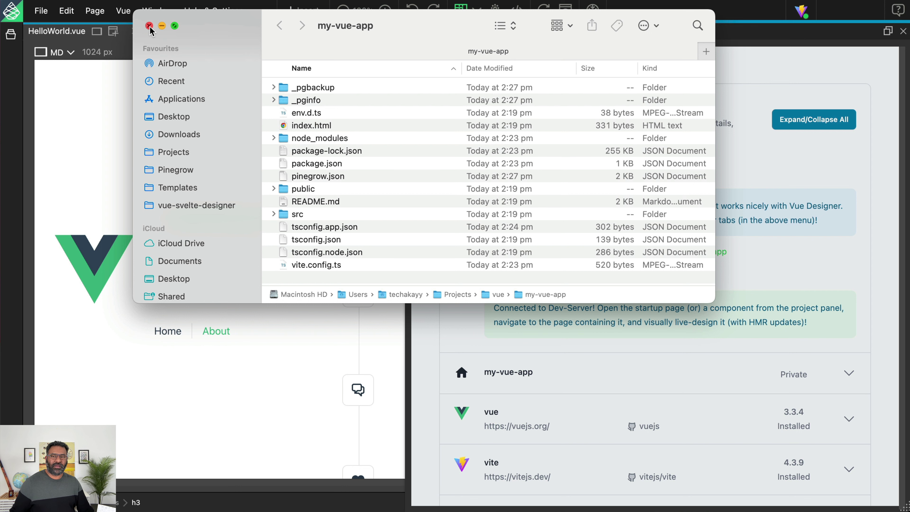
click(149, 27)
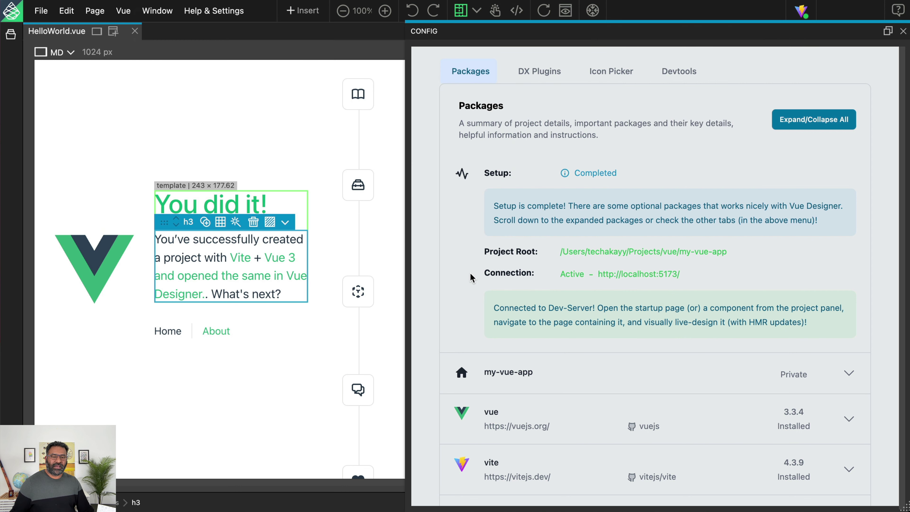
Expand the vue package entry, examine its version details, website, repository and community links, and collapse it.
scroll(472, 277, down, 3)
scroll(472, 277, down, 1)
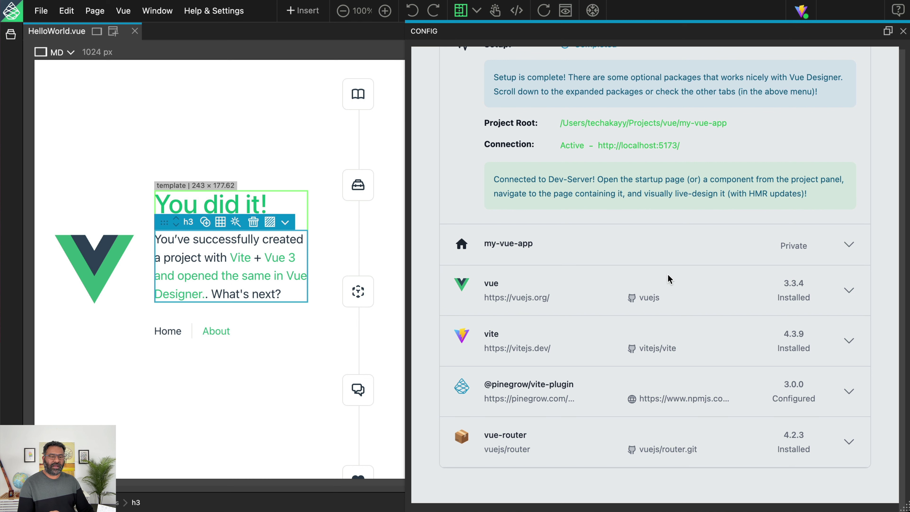
click(668, 275)
scroll(669, 279, down, 3)
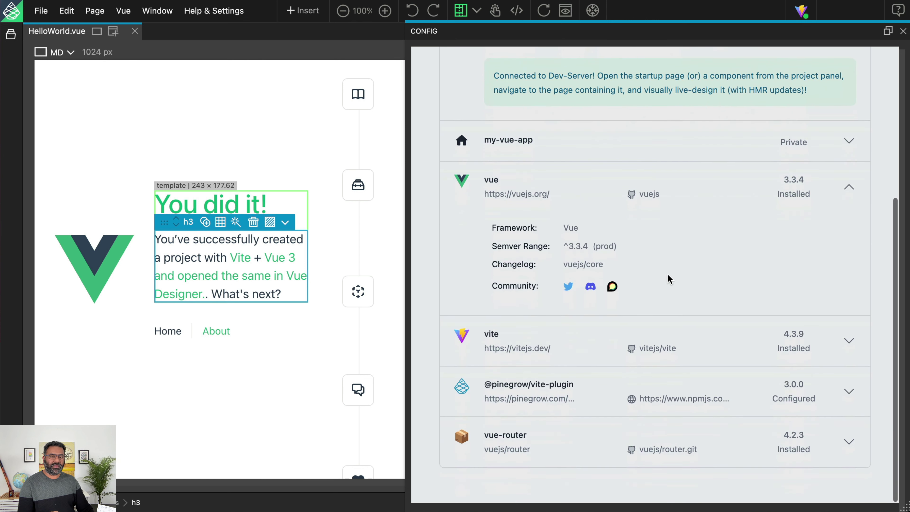
mouse_move(529, 199)
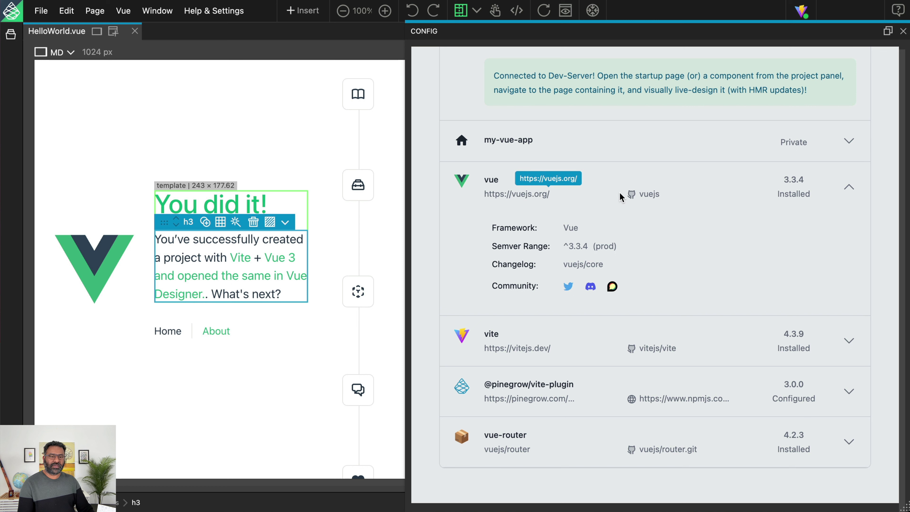
mouse_move(657, 196)
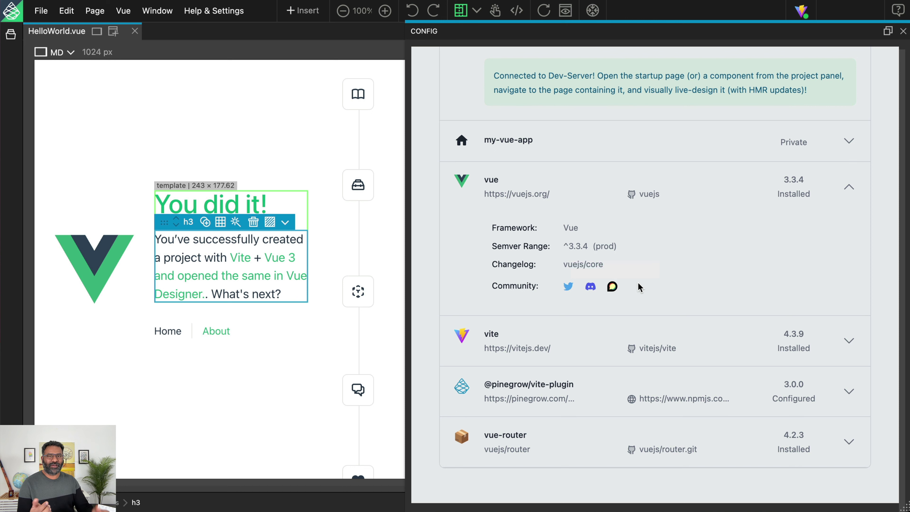
click(678, 174)
scroll(666, 172, up, 4)
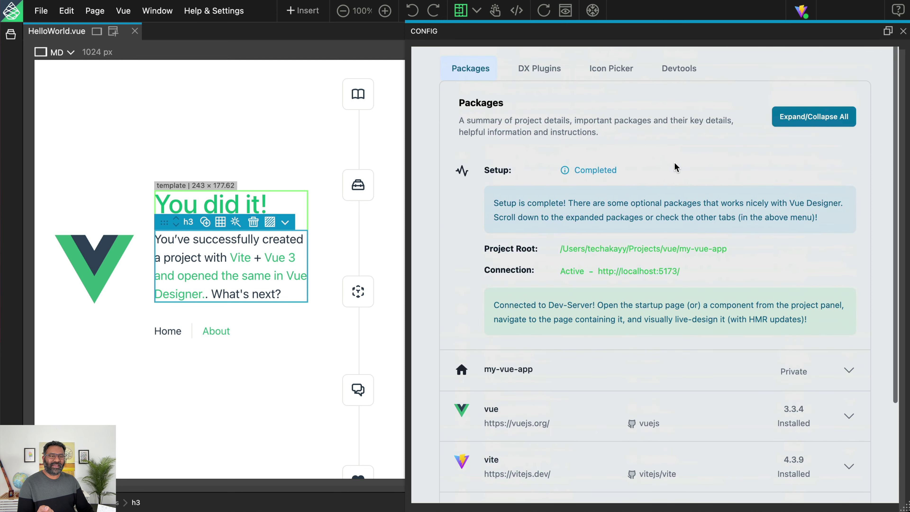
Close the config panel, reopen it with the Open Config Panel command, and close it again.
click(903, 32)
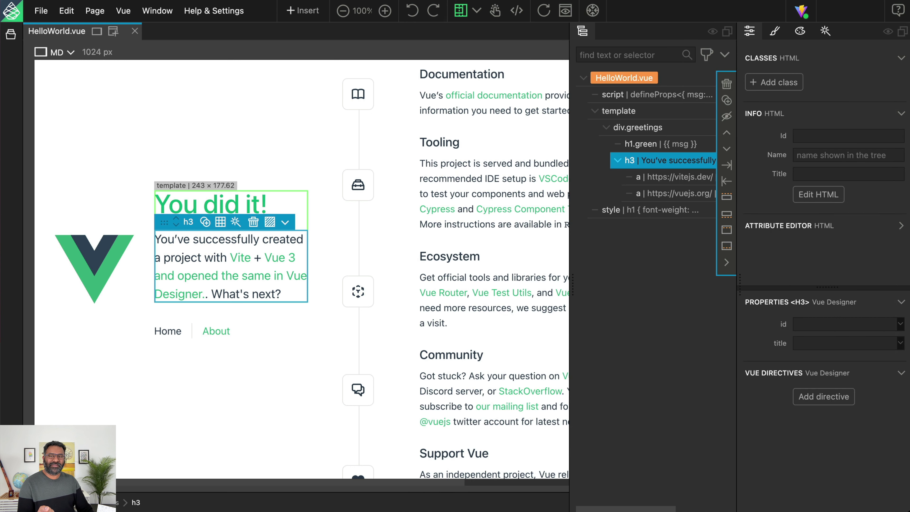
click(123, 10)
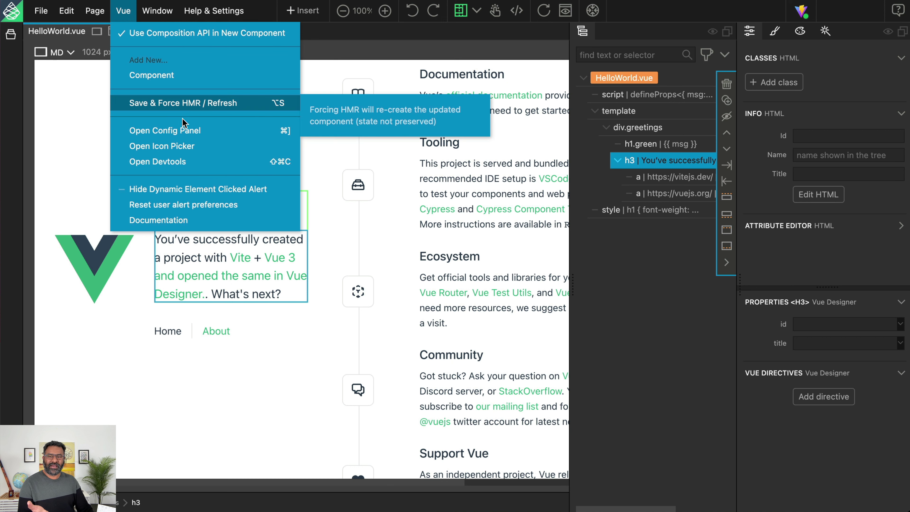
click(198, 129)
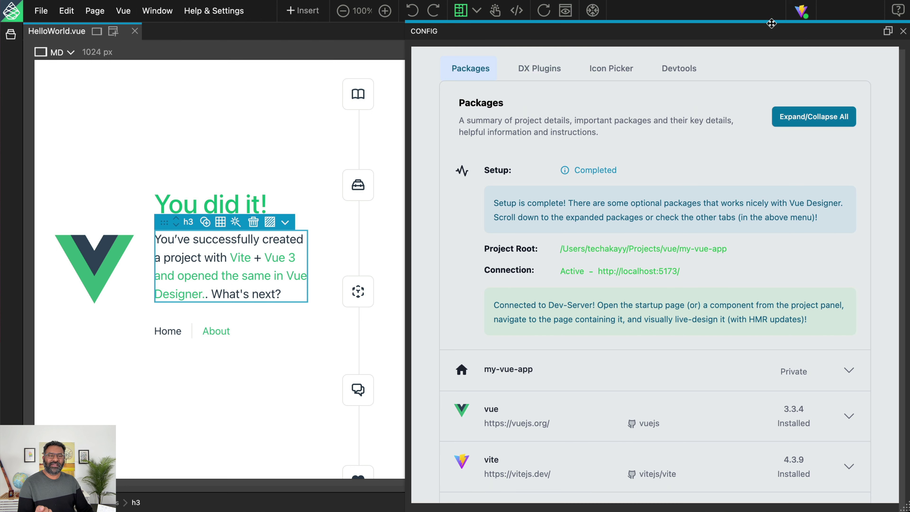
click(903, 31)
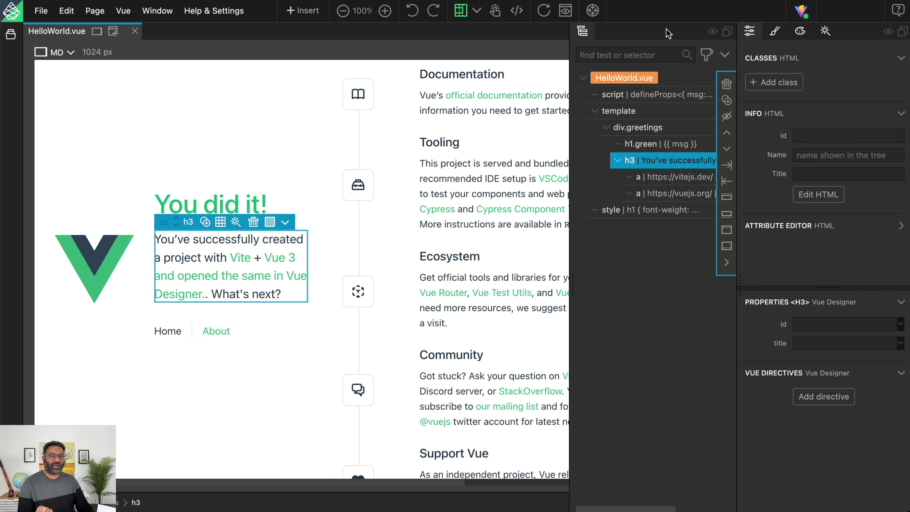